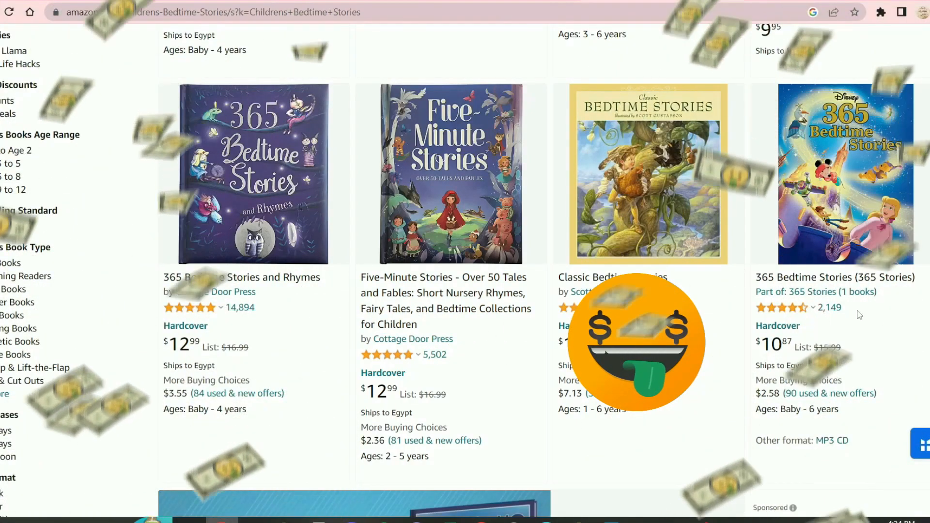
# - Browse the covers, formats and prices of children's bedtime story books in the Amazon search results
pyautogui.scroll(-10, 360, 208)
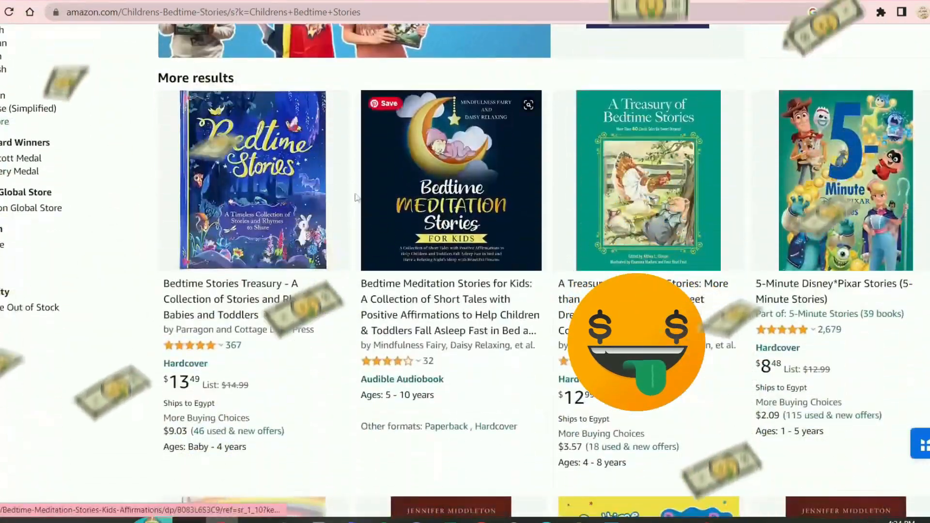
pyautogui.scroll(-4, 292, 210)
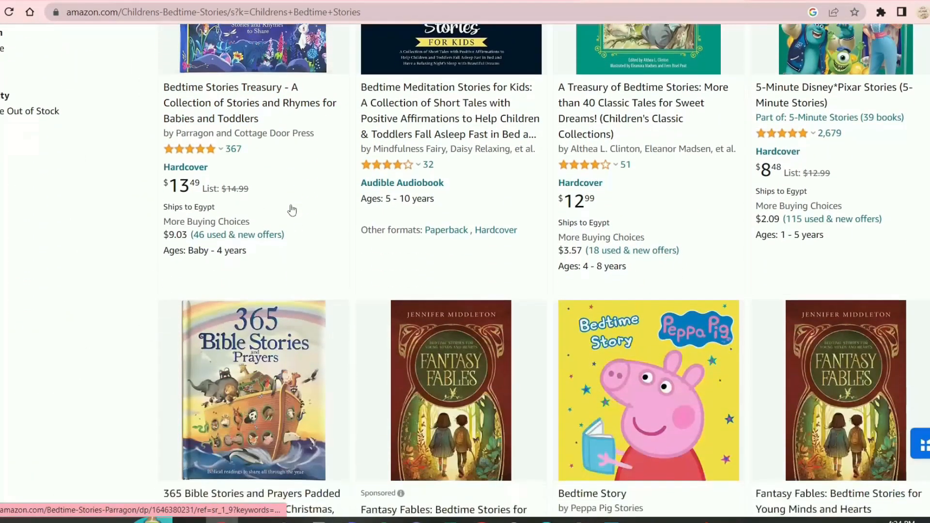
pyautogui.scroll(-3, 292, 210)
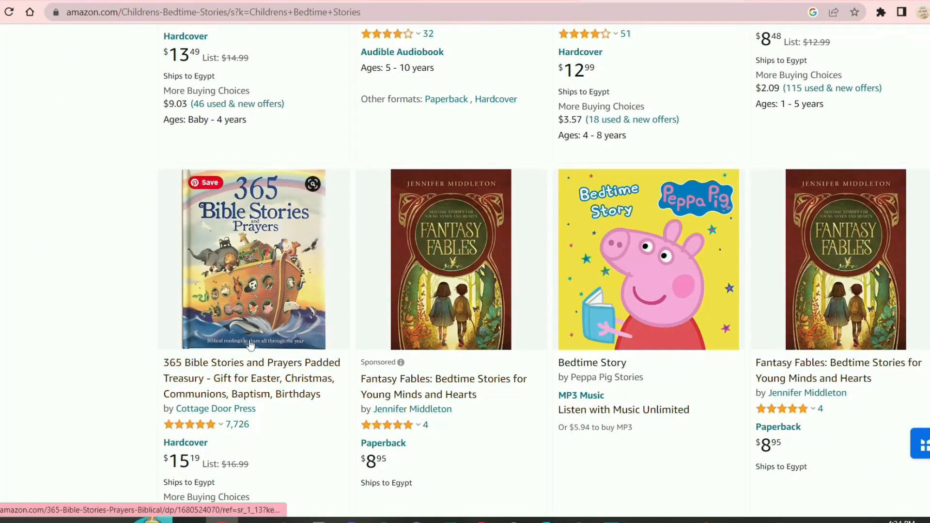
pyautogui.scroll(-8, 517, 219)
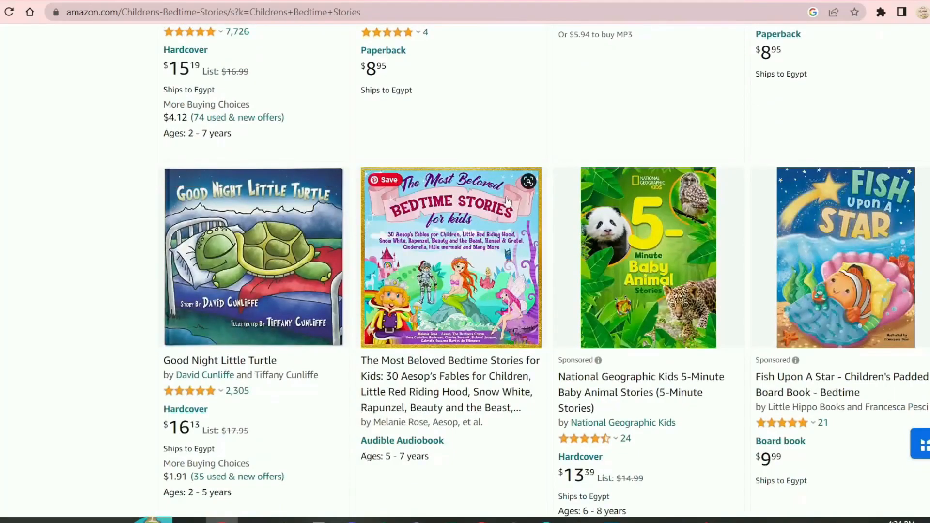
pyautogui.scroll(-6, 284, 243)
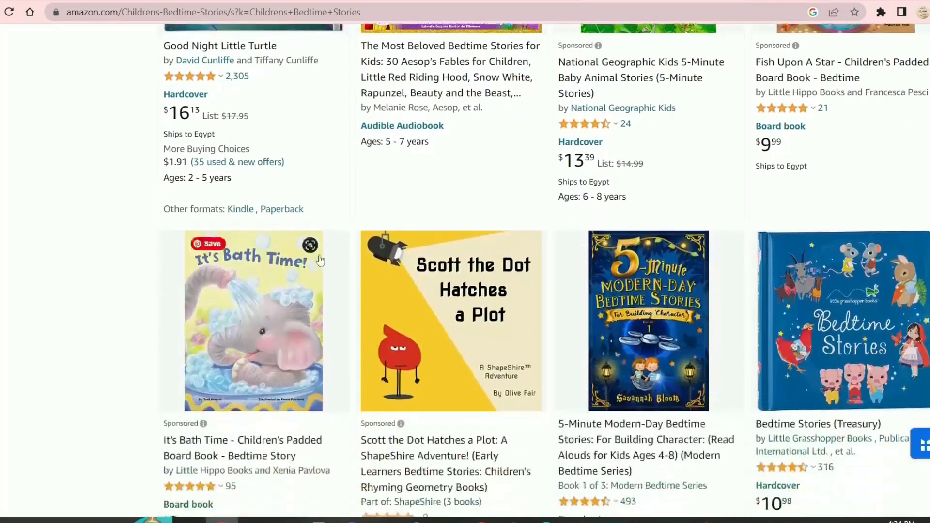
pyautogui.scroll(-1, 374, 228)
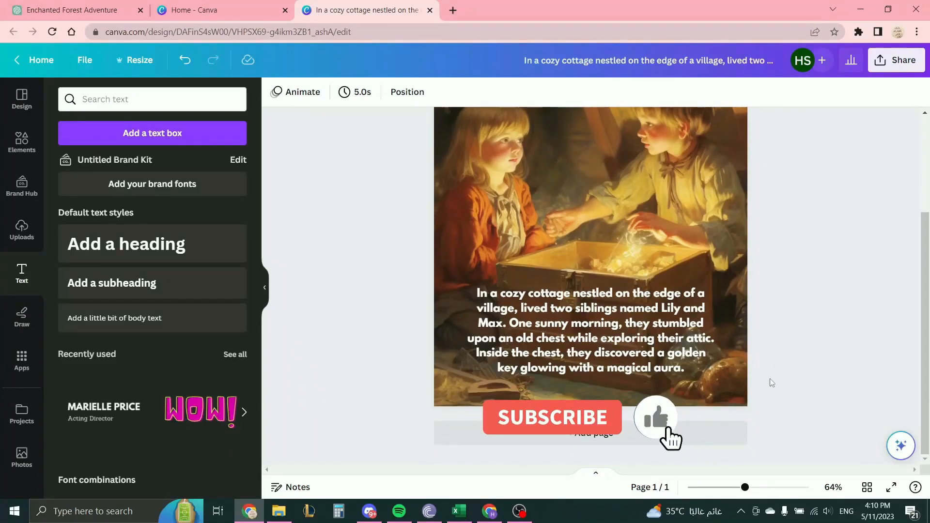
pyautogui.click(659, 436)
pyautogui.scroll(12, 793, 293)
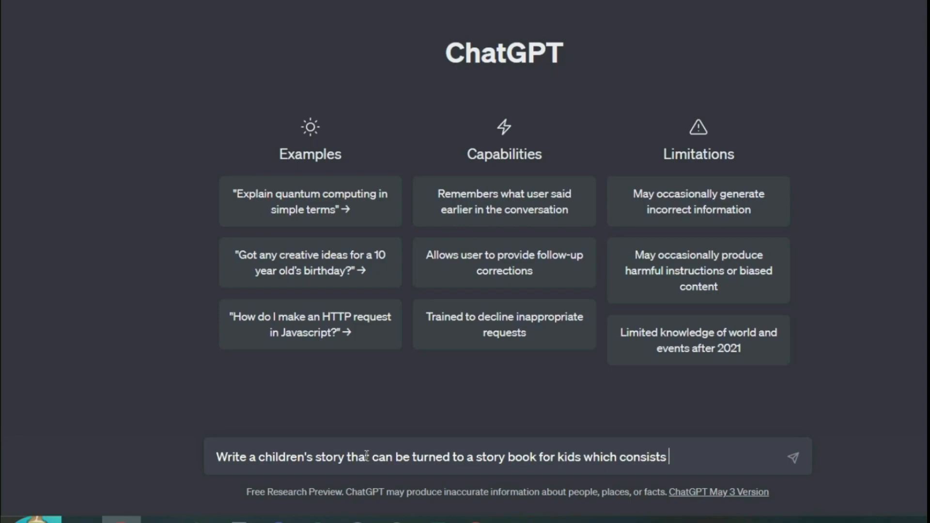
# - Ask ChatGPT for a children's story that can become a kids' story book of 20 chapters, with descriptions to produce suitable story images
pyautogui.write('20 chapters with descriptions to produce a suitable story image for the story book')
pyautogui.press('Return')
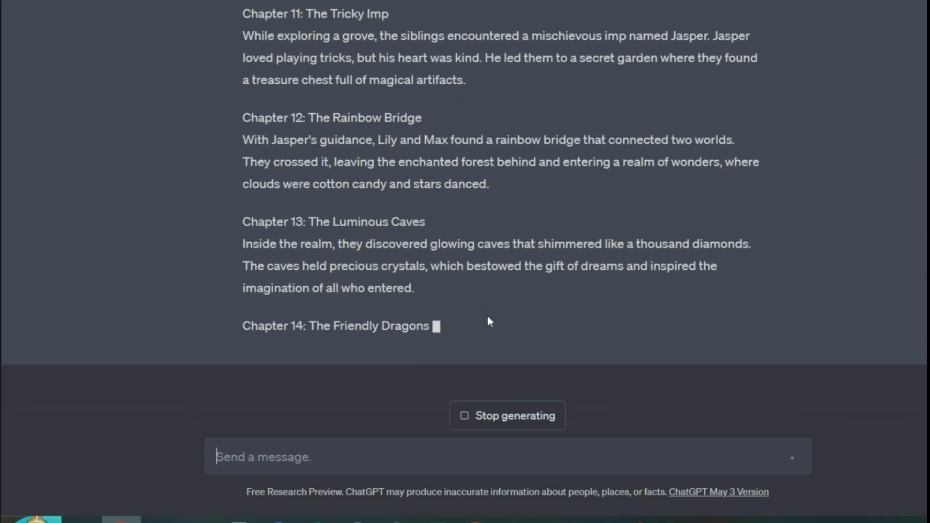
# - Request a detailed image description for each chapter to produce images through a text-to-image AI app
pyautogui.click(369, 458)
pyautogui.write('w')
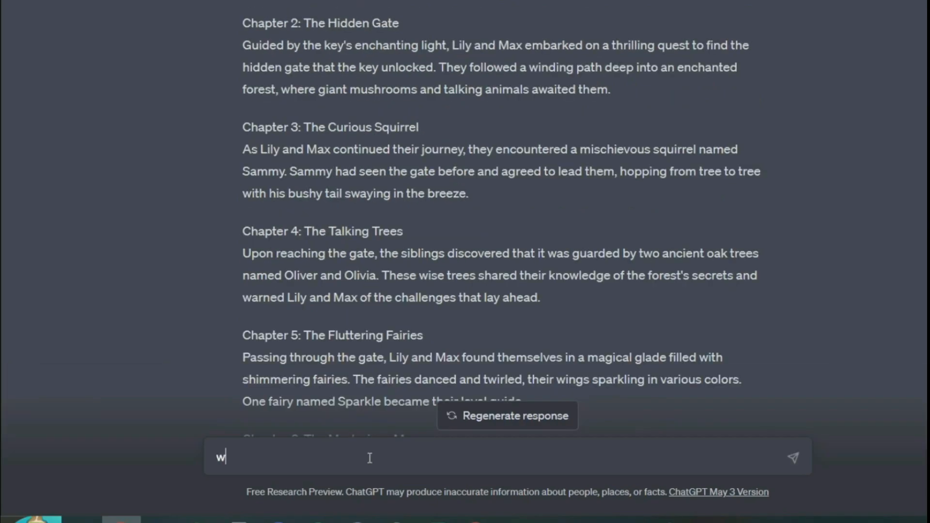
pyautogui.write('rite a detailed image description for each chapter to produce images through text-to-image AI app')
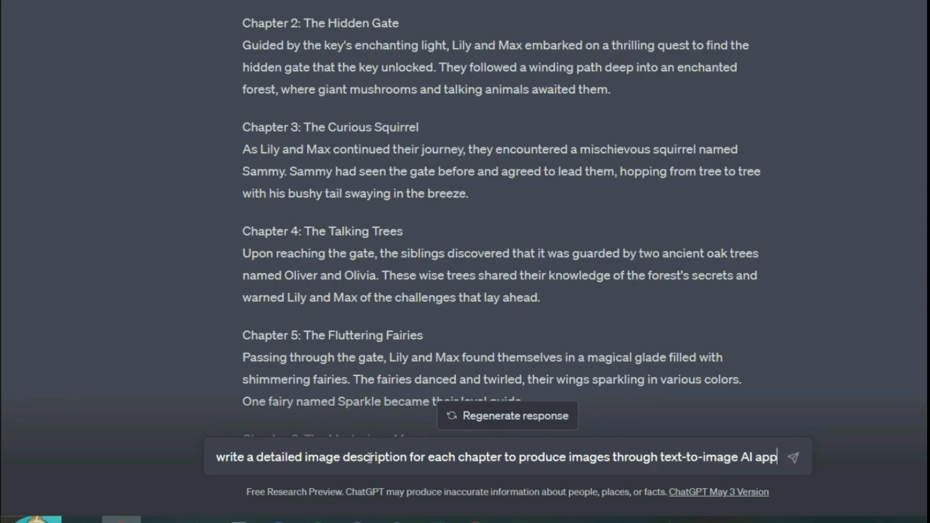
pyautogui.press('Return')
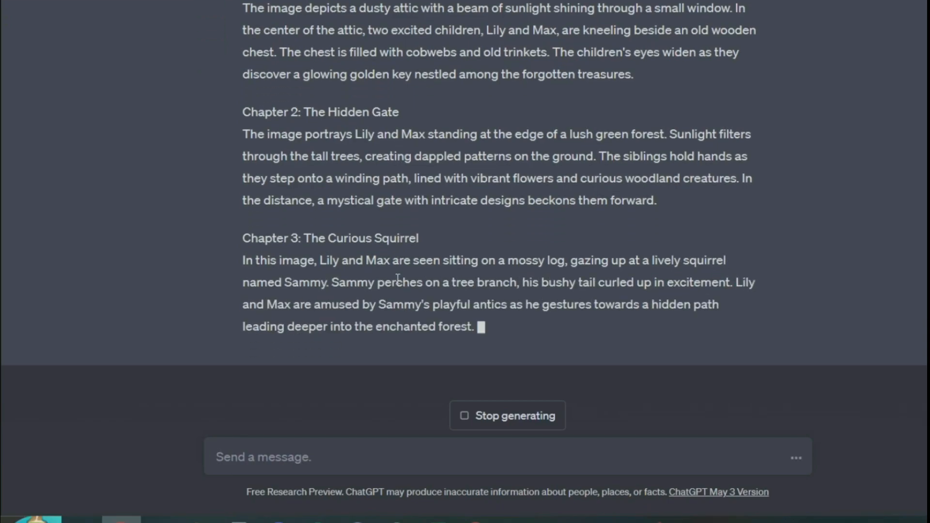
# - Submit the Chapter 1 dusty attic description, ending in "oil painting, colorful", as a Midjourney /imagine prompt in Discord
pyautogui.scroll(4, 397, 279)
pyautogui.moveTo(247, 86); pyautogui.dragTo(632, 156)
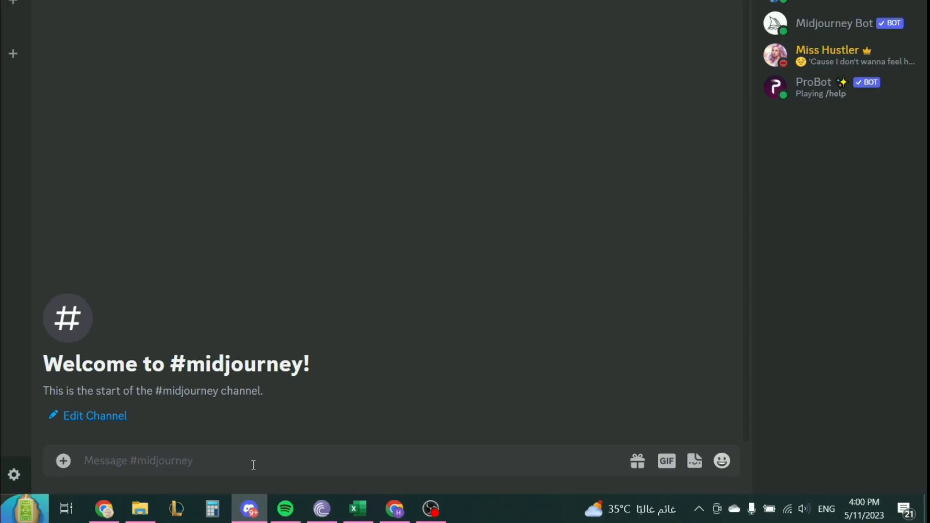
pyautogui.write('/imagine')
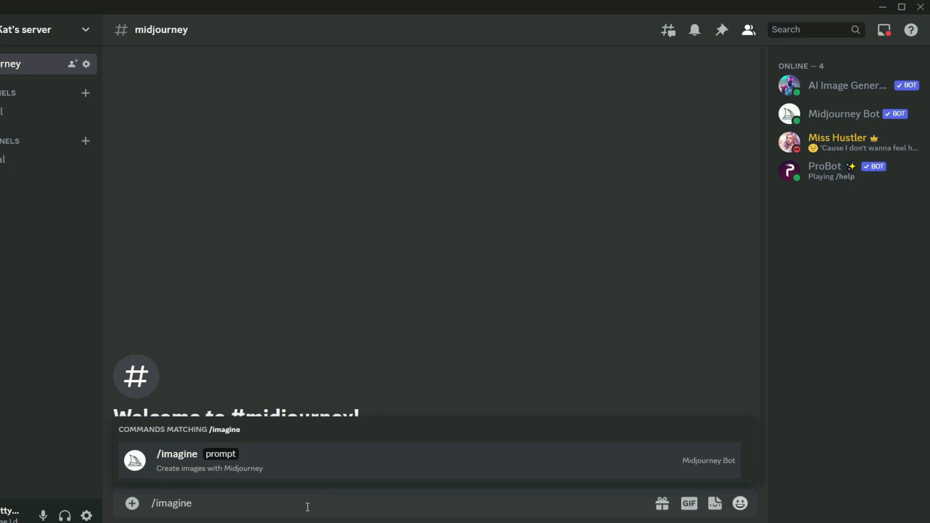
pyautogui.click(288, 464)
pyautogui.write("The image depicts a dusty attic with a beam of sunlight shining through a small window. In the center of the attic, two excited children, Lily and Max, are kneeling beside an old wooden chest. The chest is filled with cobwebs and old trinkets. The children's eyes widen as they discover a glowing golden key nestled among the forgotten treasures, oil painting, colorful")
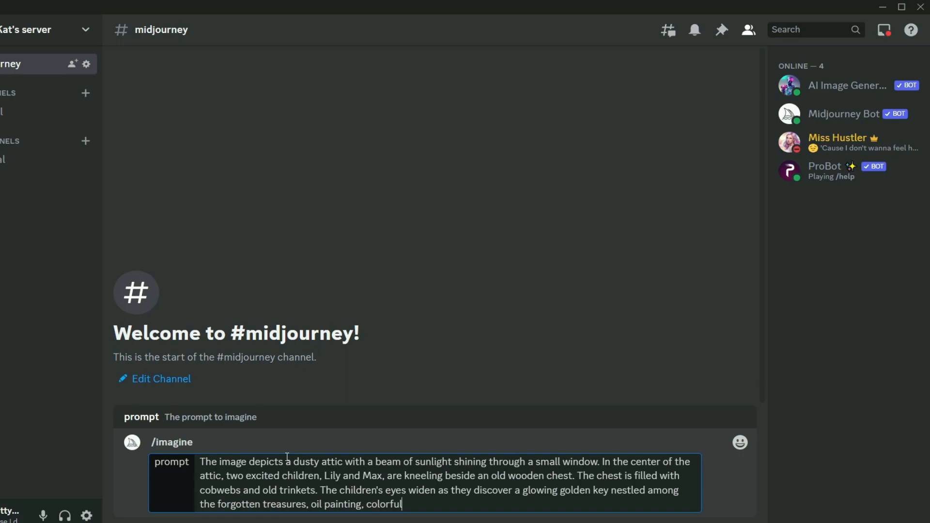
pyautogui.press('Return')
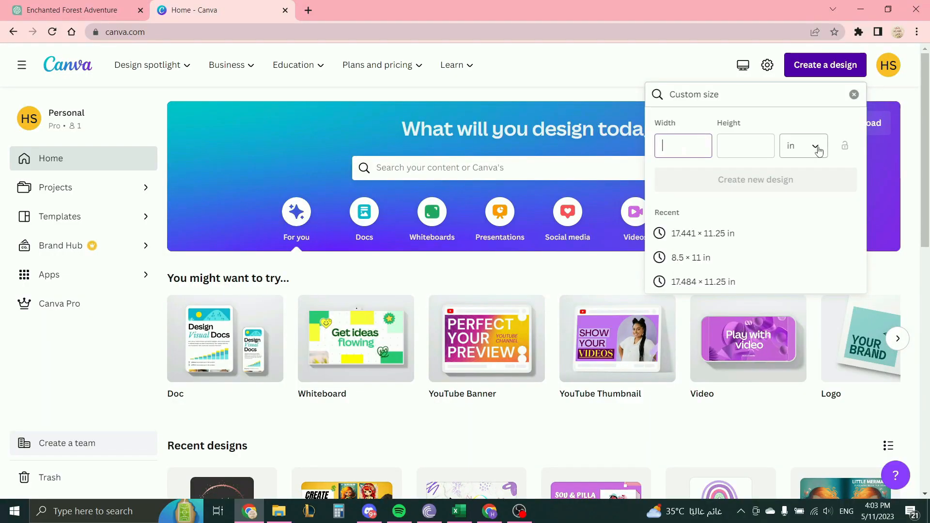
# - Create a new custom-size Canva design 8.5 in wide and 11 in high
pyautogui.click(815, 145)
pyautogui.click(808, 207)
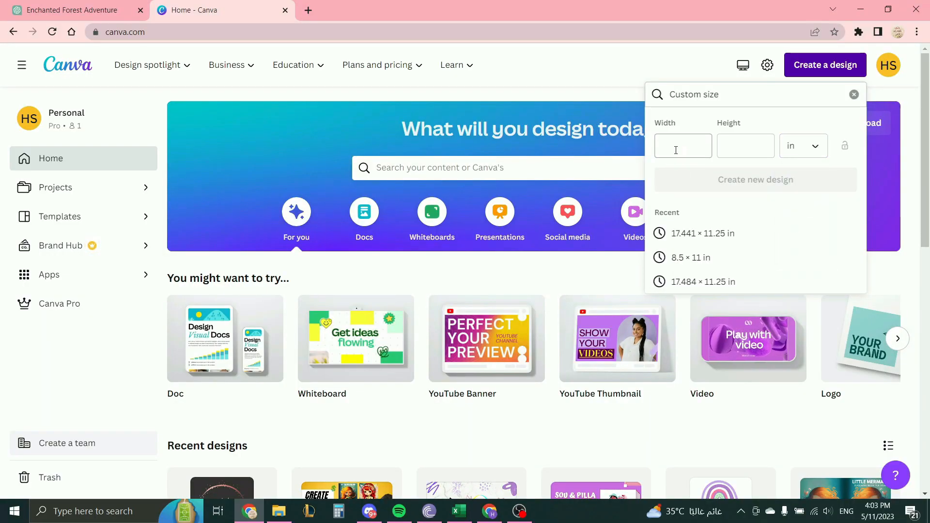
pyautogui.click(735, 144)
pyautogui.click(678, 141)
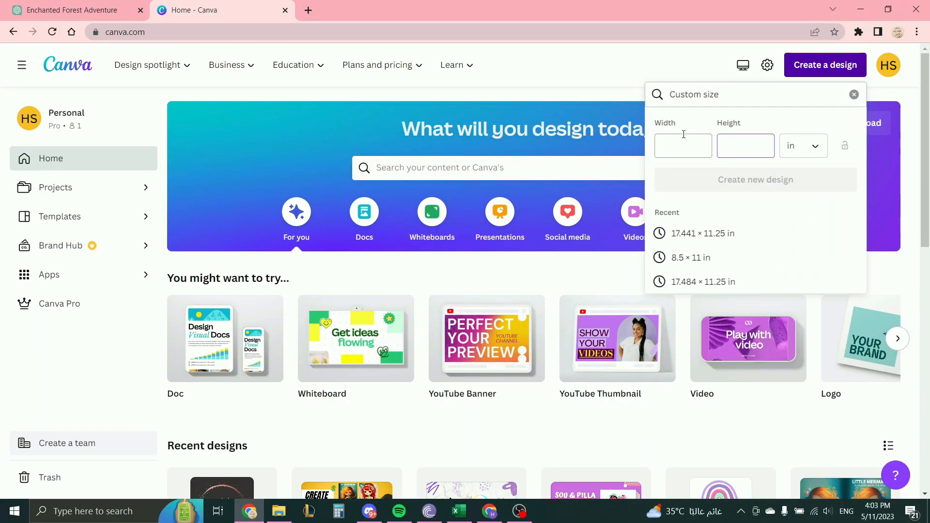
pyautogui.write('8.5')
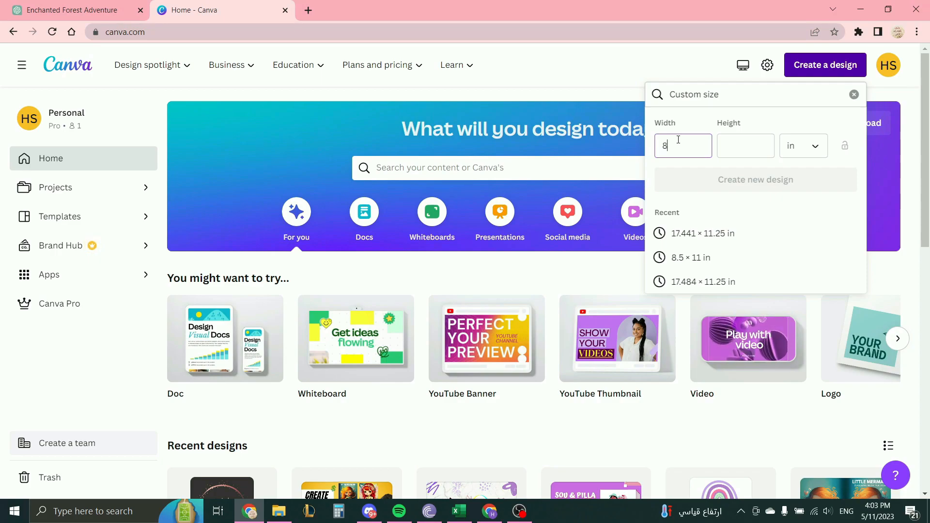
pyautogui.click(744, 151)
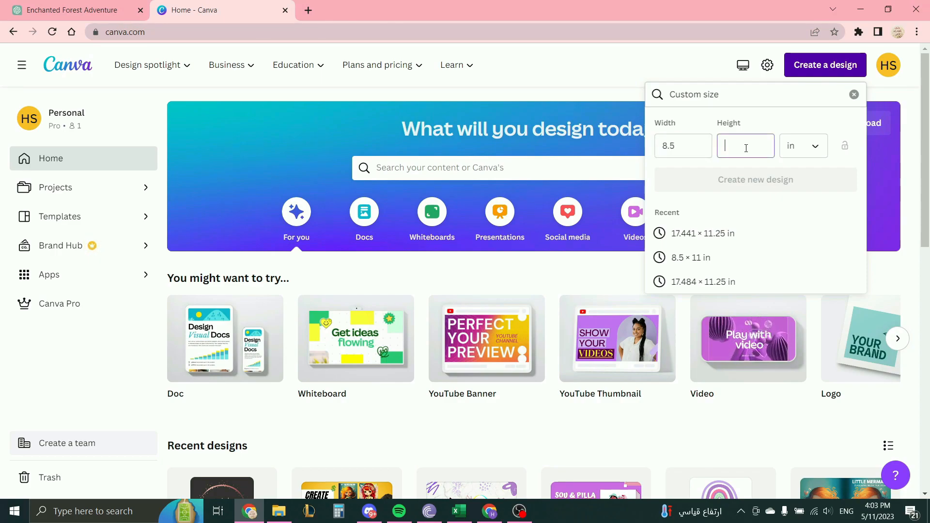
pyautogui.write('11')
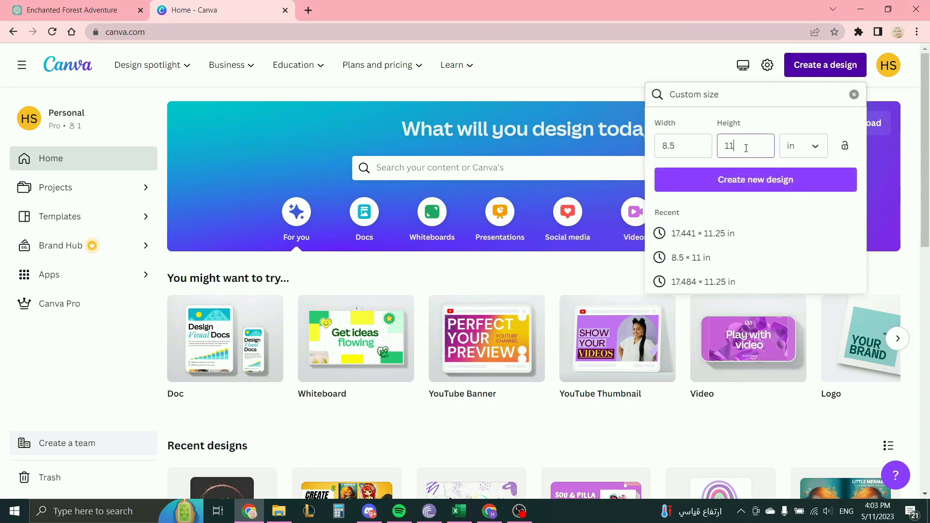
pyautogui.click(766, 182)
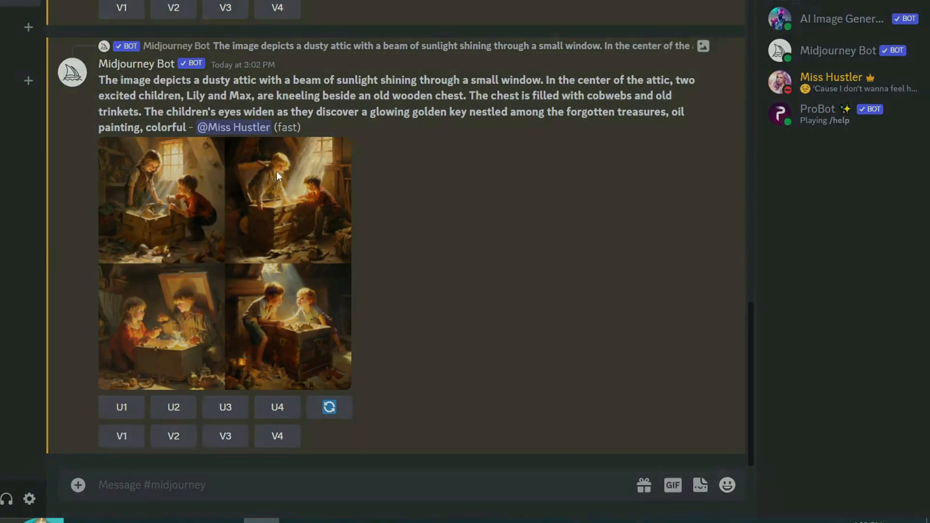
# - View the generated attic images and their variations enlarged in Discord, and upscale the third variation
pyautogui.click(277, 172)
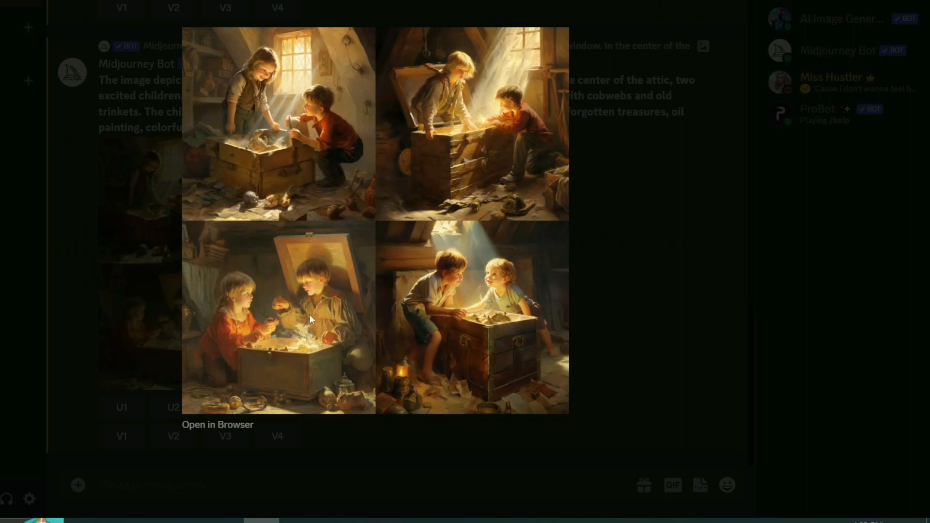
pyautogui.click(620, 248)
pyautogui.click(227, 319)
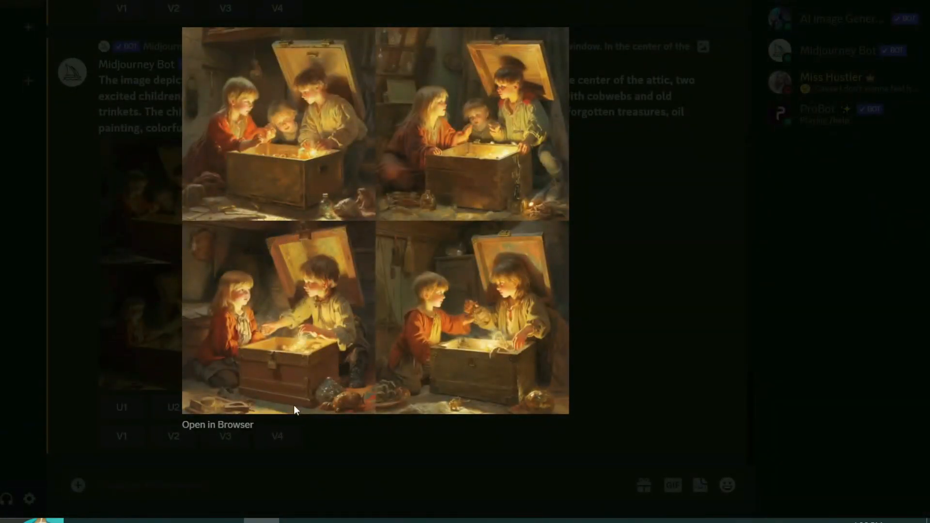
pyautogui.click(667, 248)
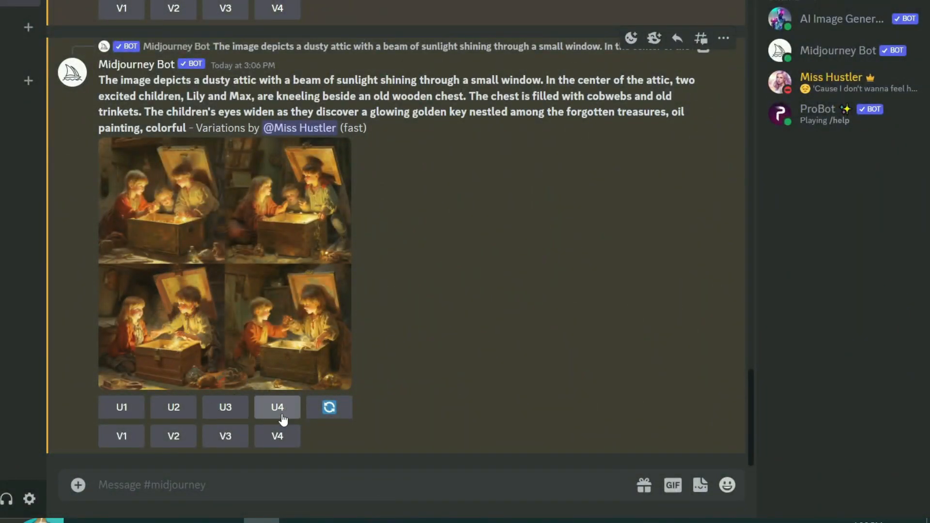
pyautogui.click(225, 407)
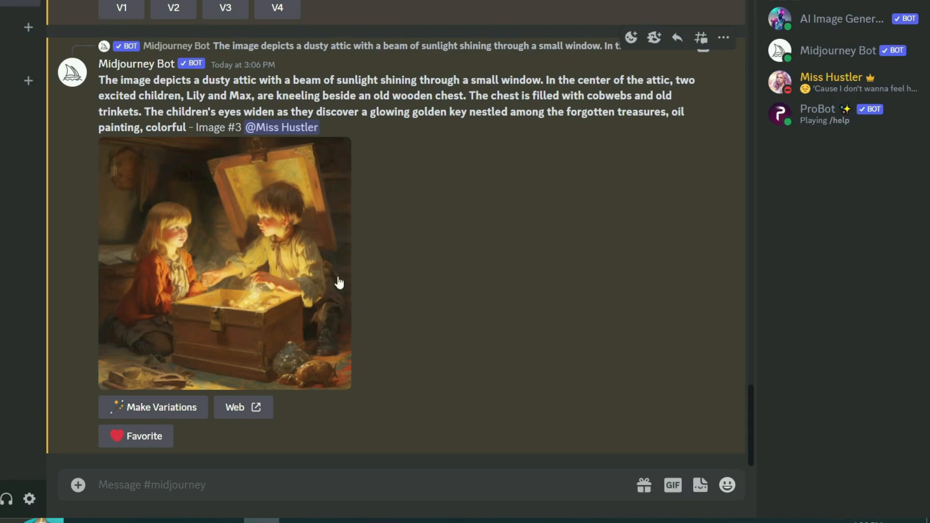
# - View the upscaled attic image enlarged and save it to the computer
pyautogui.click(233, 249)
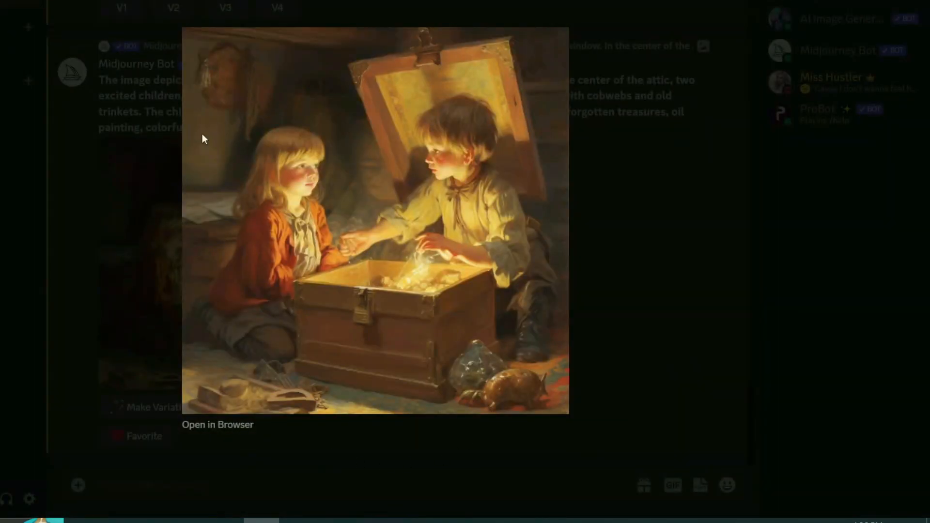
pyautogui.click(635, 220)
pyautogui.click(234, 105)
pyautogui.rightClick(342, 151)
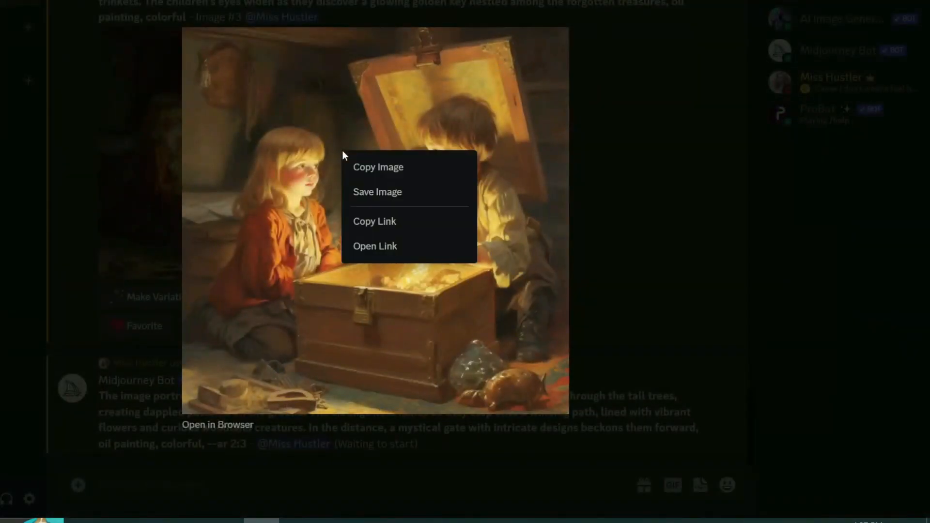
pyautogui.click(399, 192)
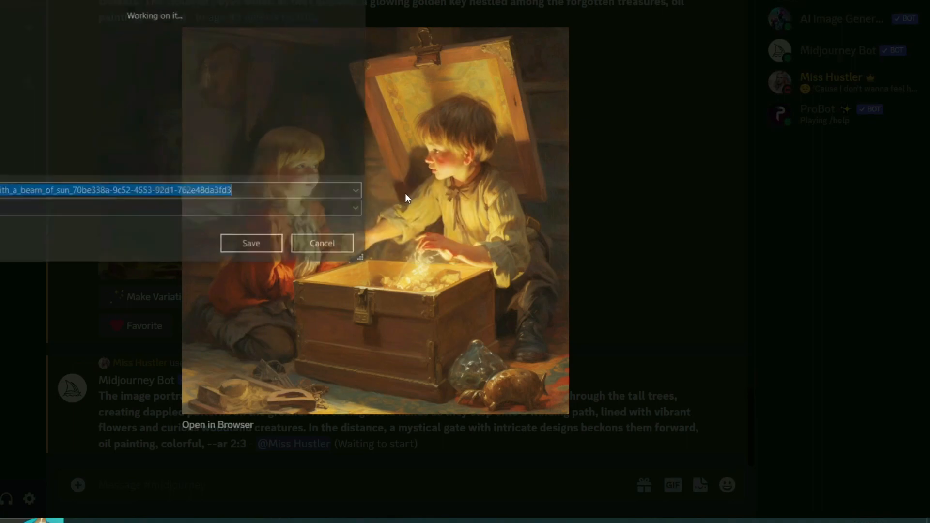
pyautogui.click(232, 192)
pyautogui.click(272, 246)
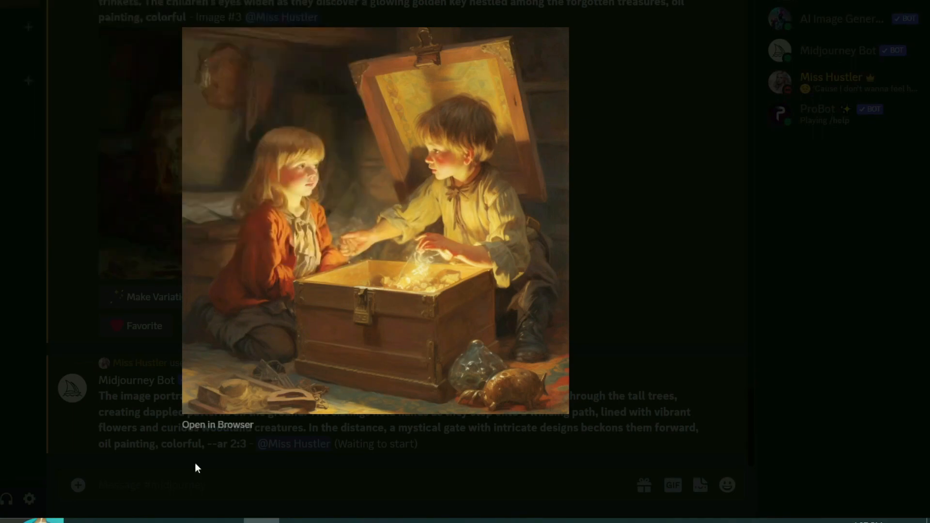
# - Upload the saved attic image file to the Canva design's uploads
pyautogui.click(119, 521)
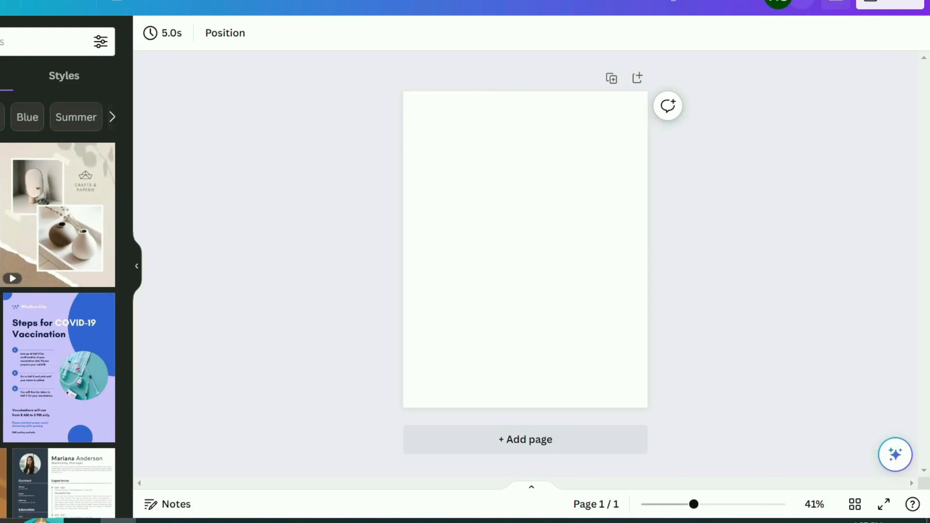
pyautogui.click(1, 251)
pyautogui.click(2, 77)
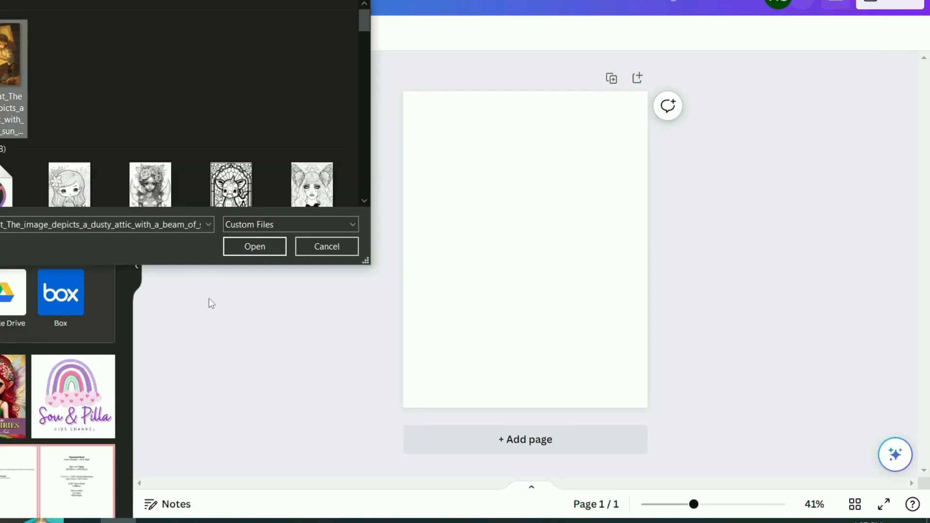
pyautogui.click(254, 245)
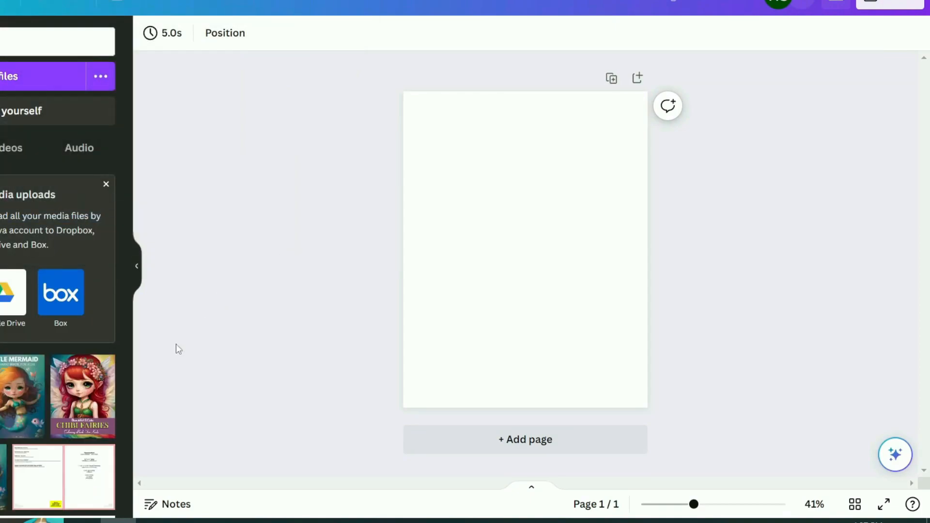
# - Fill the blank page with the uploaded attic image as its background and adjust the image's crop position
pyautogui.moveTo(0, 372); pyautogui.dragTo(425, 150)
pyautogui.click(622, 310)
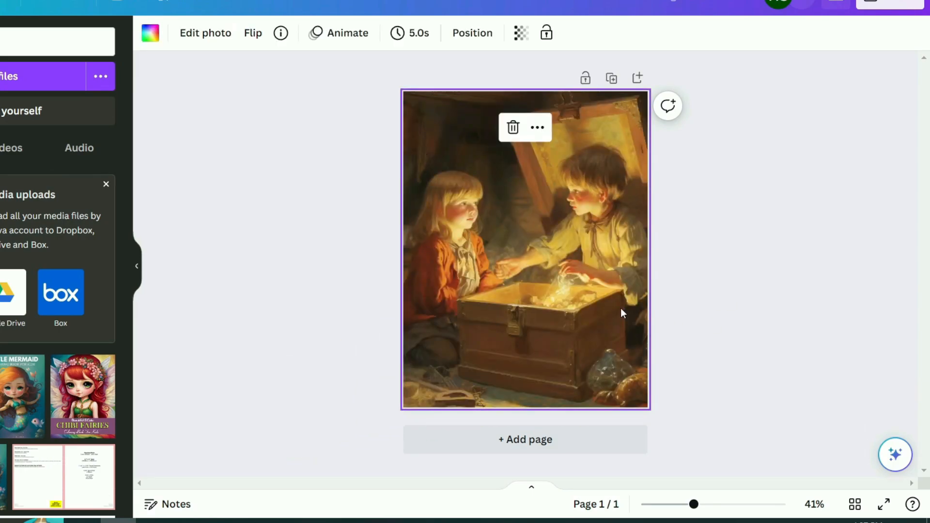
pyautogui.doubleClick(526, 272)
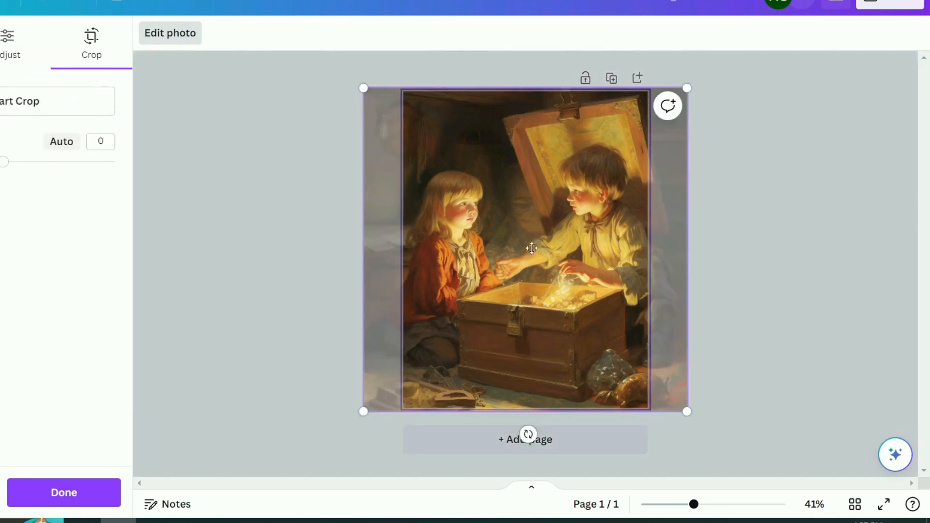
pyautogui.moveTo(550, 241); pyautogui.dragTo(532, 236)
pyautogui.click(734, 262)
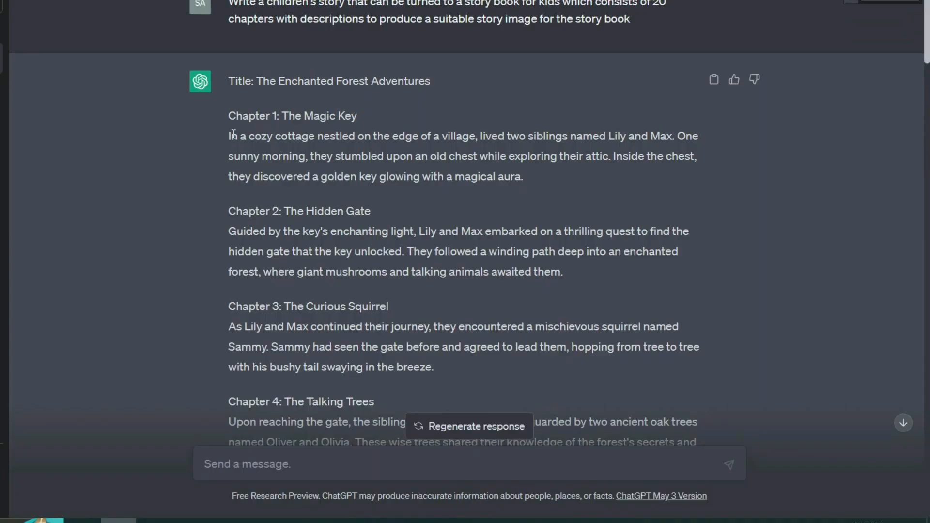
# - Copy the Chapter 1 story text from ChatGPT and place it as a heading on the attic image page in Canva
pyautogui.moveTo(228, 136); pyautogui.dragTo(519, 187)
pyautogui.hotkey('ctrl', 'c')
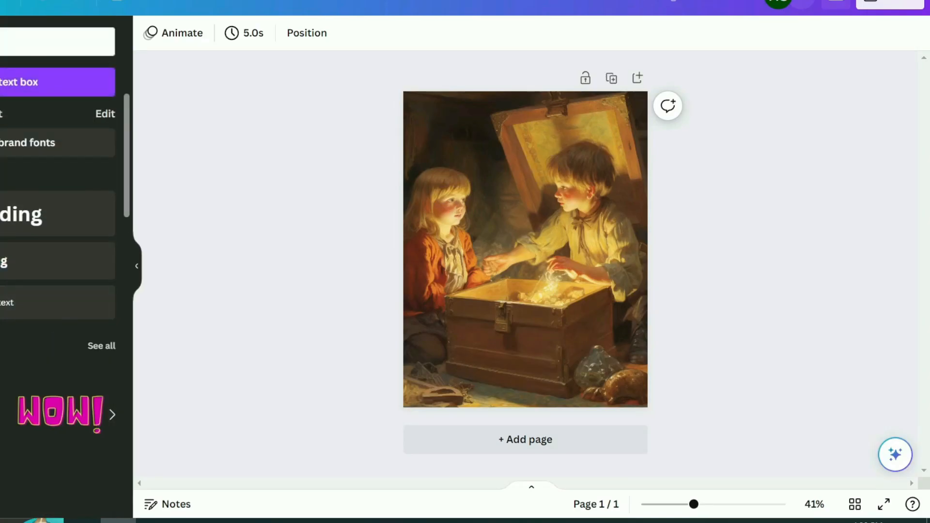
pyautogui.click(57, 214)
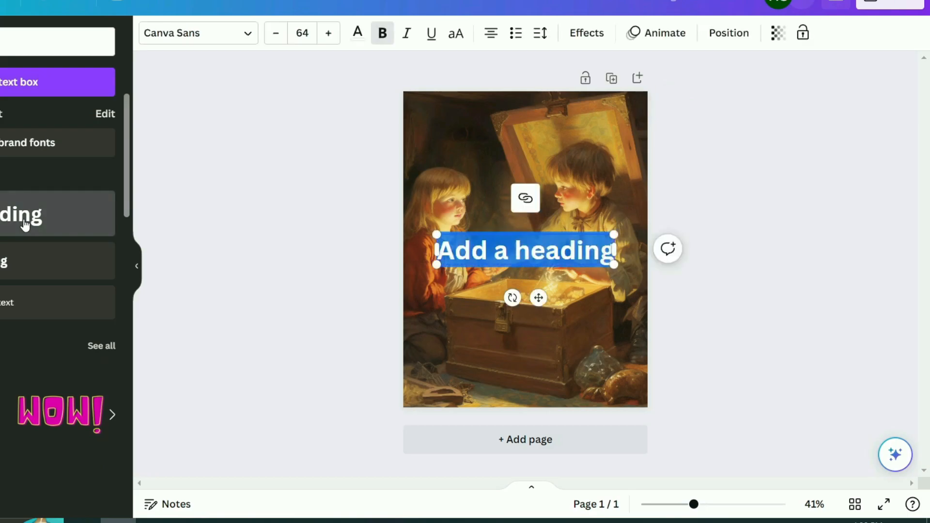
pyautogui.hotkey('ctrl', 'v')
# - Shrink the Chapter 1 text block to fit the page width and move it over the chest in the lower part of the image
pyautogui.moveTo(403, 235); pyautogui.dragTo(469, 386)
pyautogui.moveTo(562, 422); pyautogui.dragTo(592, 520)
pyautogui.moveTo(567, 383); pyautogui.dragTo(500, 88)
pyautogui.moveTo(581, 297); pyautogui.dragTo(760, 297)
pyautogui.moveTo(760, 270); pyautogui.dragTo(600, 213)
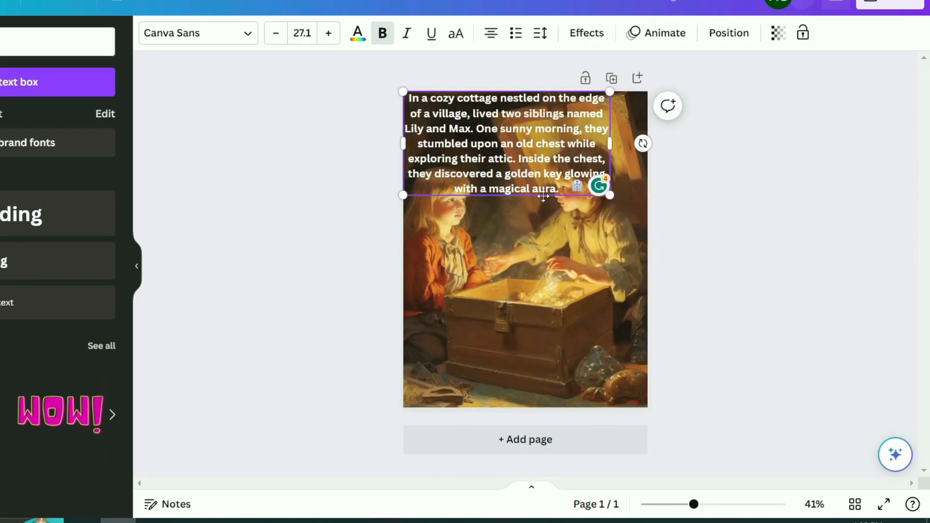
pyautogui.moveTo(577, 138); pyautogui.dragTo(590, 342)
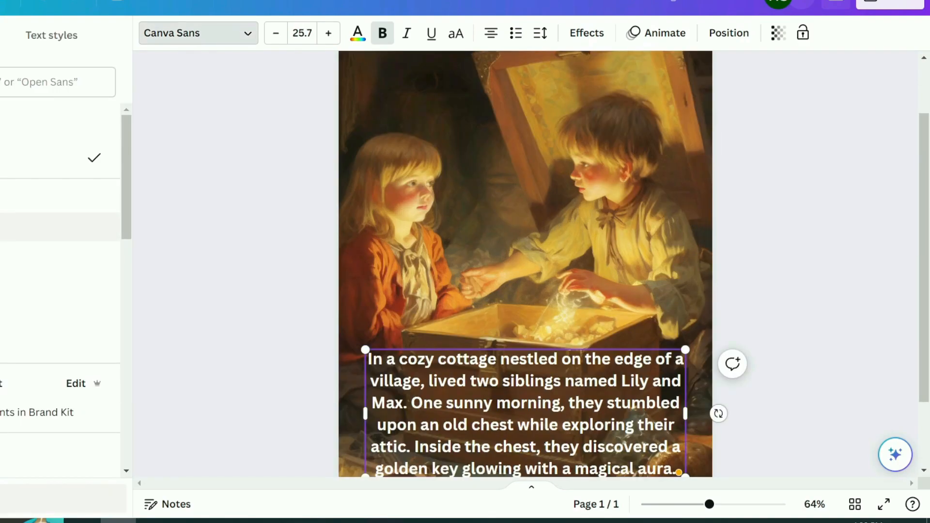
# - Try Anton, Code Pro and other fonts on the Chapter 1 story text
pyautogui.click(29, 227)
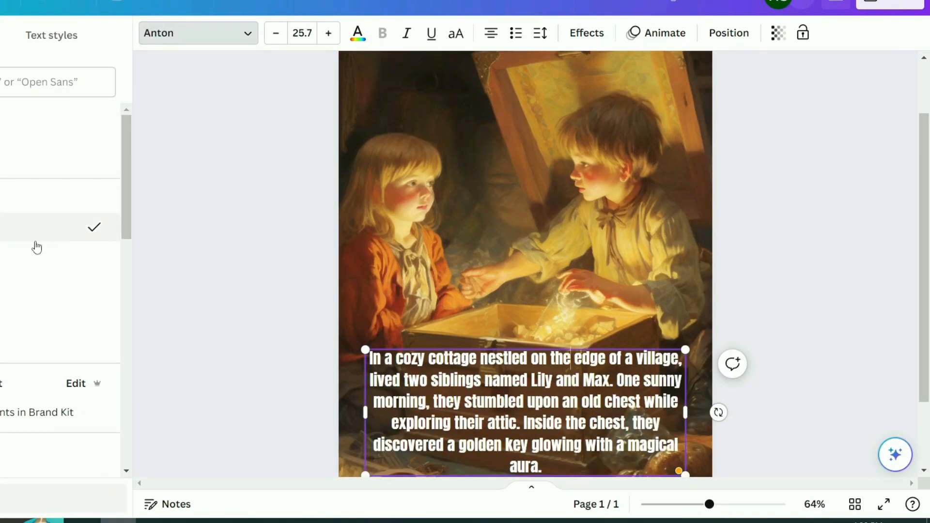
pyautogui.scroll(-8, 9, 227)
pyautogui.click(9, 164)
pyautogui.scroll(-2, 10, 204)
pyautogui.scroll(-2, 34, 237)
pyautogui.click(34, 236)
pyautogui.scroll(-1, 34, 237)
pyautogui.scroll(-5, 19, 281)
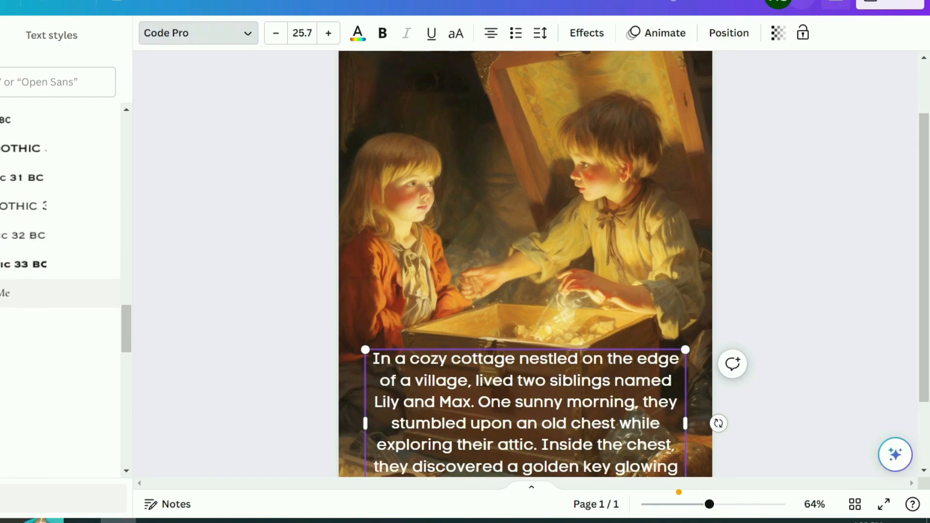
pyautogui.click(14, 292)
pyautogui.scroll(-3, 24, 250)
pyautogui.click(10, 307)
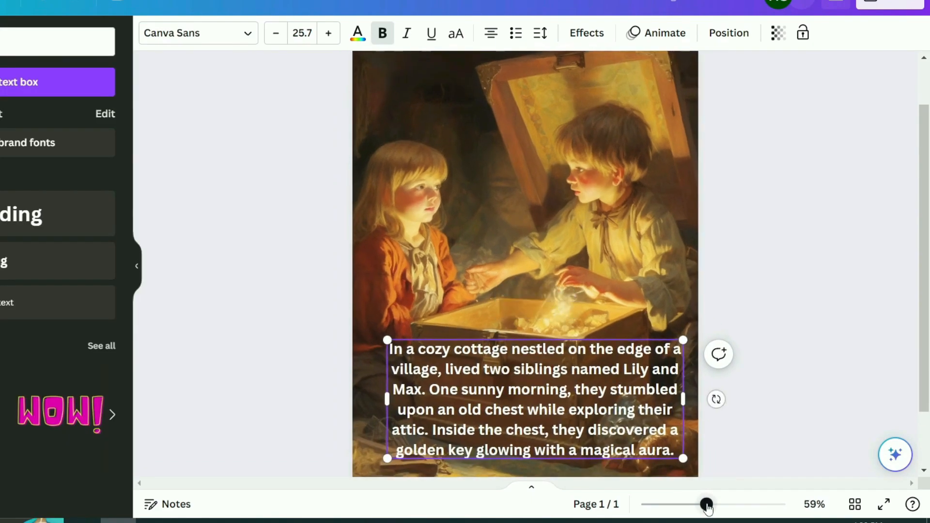
# - Set the Chapter 1 text in League Spartan at size 20.8 and position it over the chest
pyautogui.moveTo(701, 504); pyautogui.dragTo(706, 504)
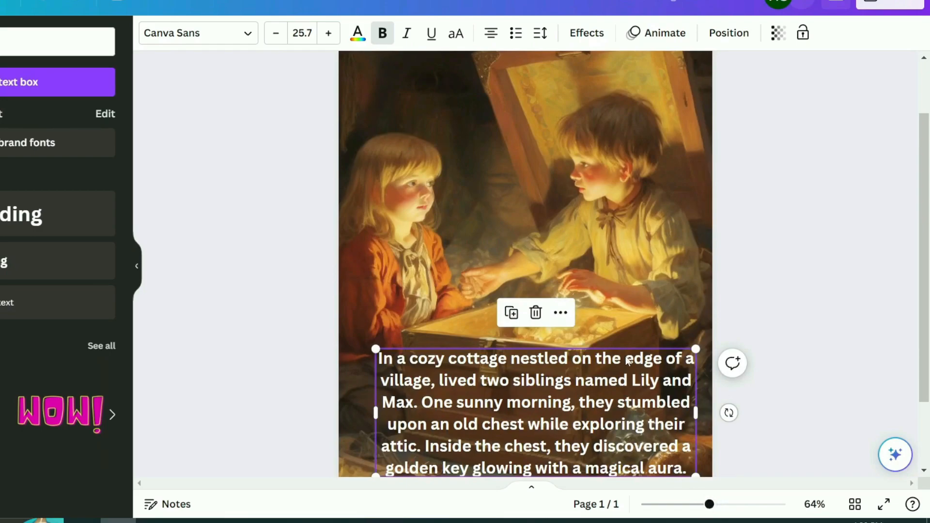
pyautogui.moveTo(635, 346); pyautogui.dragTo(623, 348)
pyautogui.scroll(-1, 794, 347)
pyautogui.scroll(1, 795, 347)
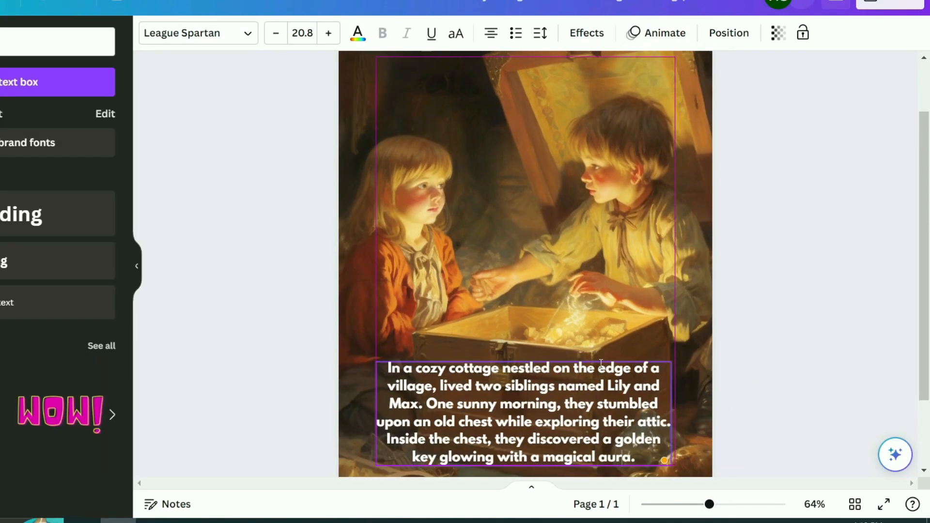
pyautogui.moveTo(600, 359); pyautogui.dragTo(602, 359)
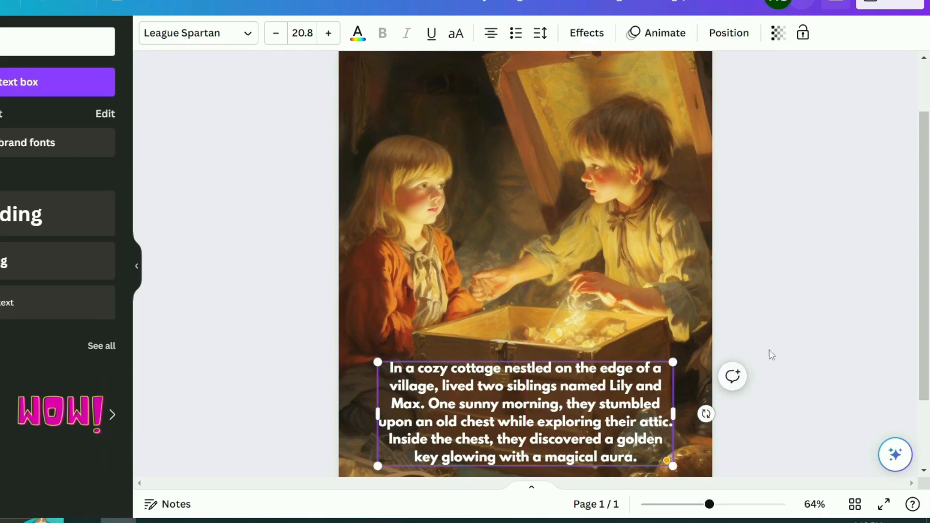
pyautogui.click(784, 323)
# - Add a blank second page below the attic page and check the finished first page
pyautogui.scroll(-2, 722, 266)
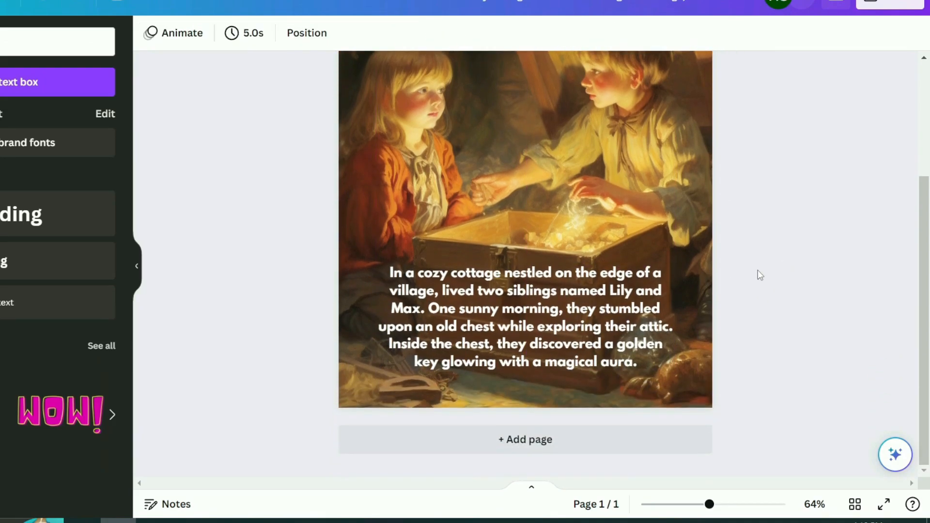
pyautogui.click(608, 447)
pyautogui.scroll(5, 768, 277)
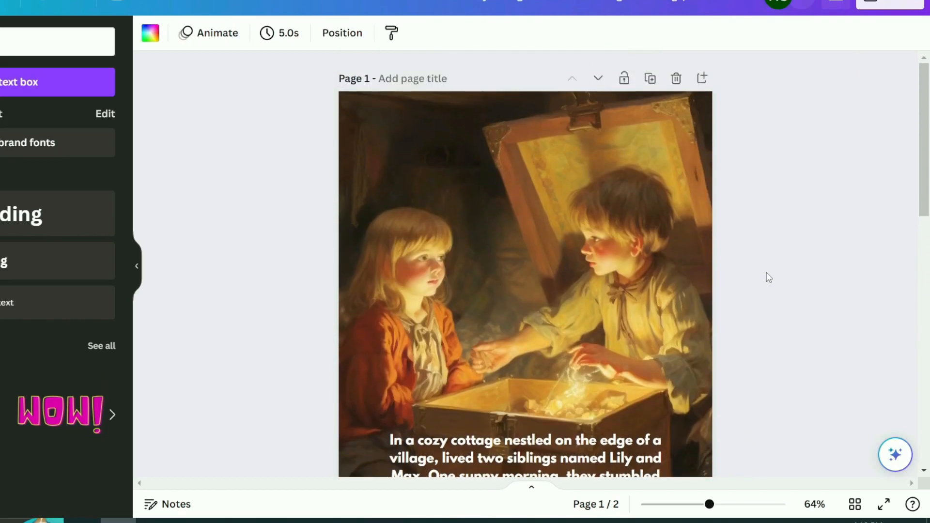
pyautogui.scroll(3, 766, 277)
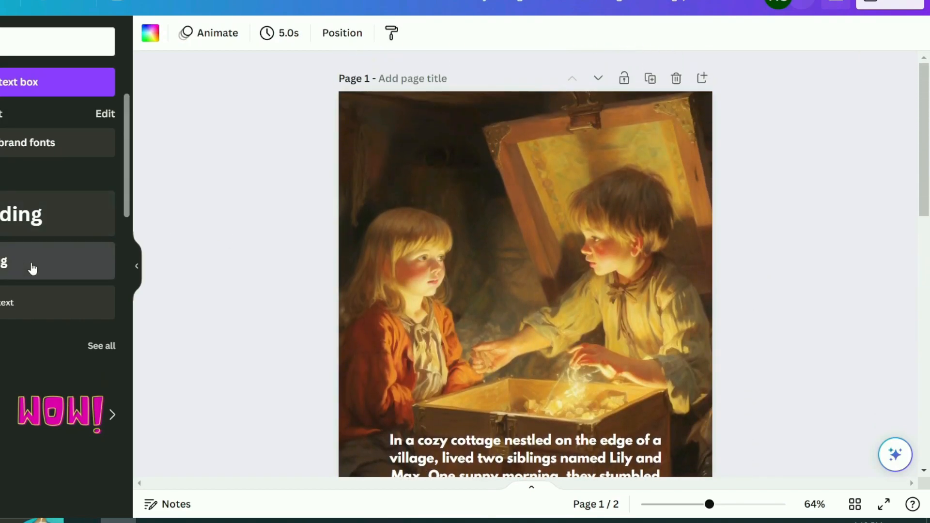
# - Switch to Discord, open the upscaled attic image in the browser and copy its web address
pyautogui.scroll(-7, 484, 387)
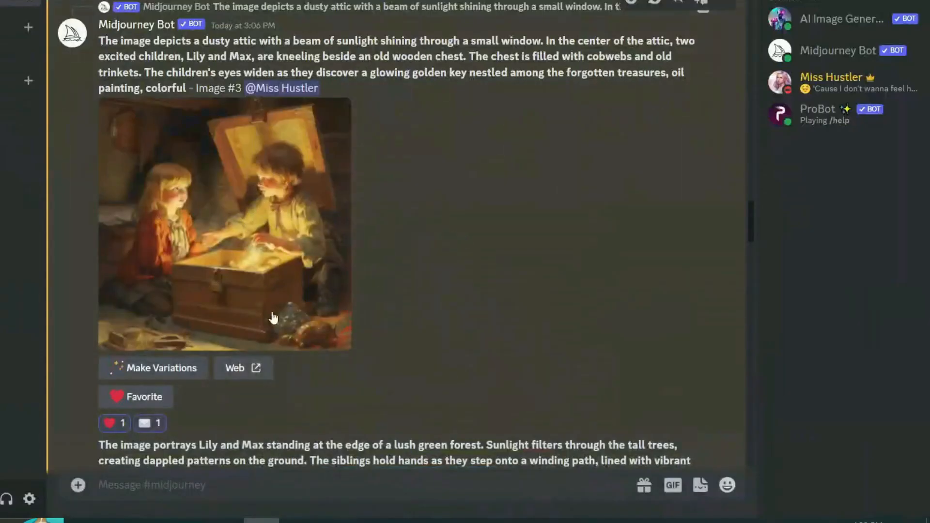
pyautogui.click(248, 183)
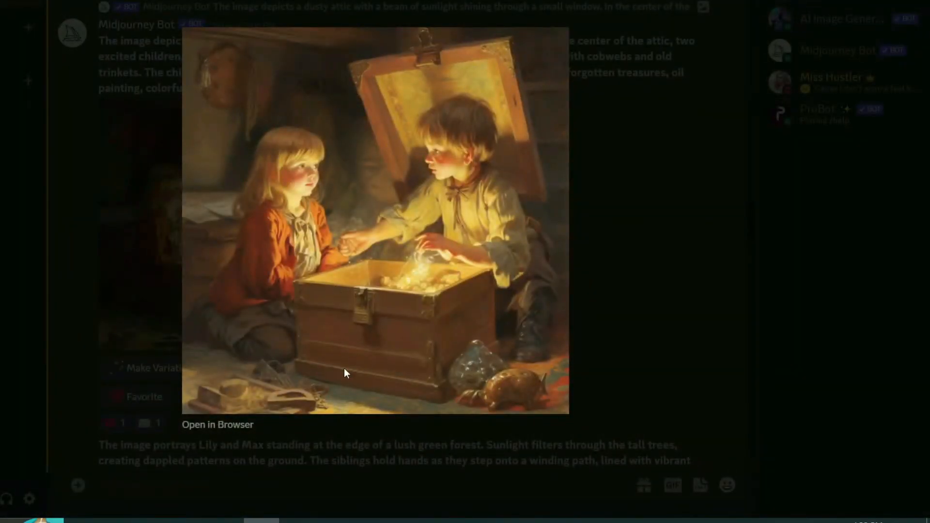
pyautogui.click(223, 426)
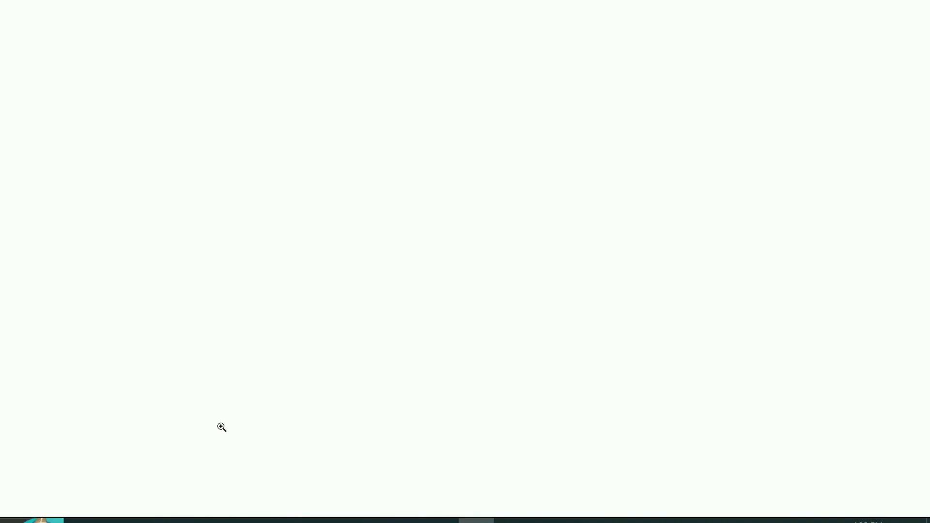
pyautogui.click(612, 0)
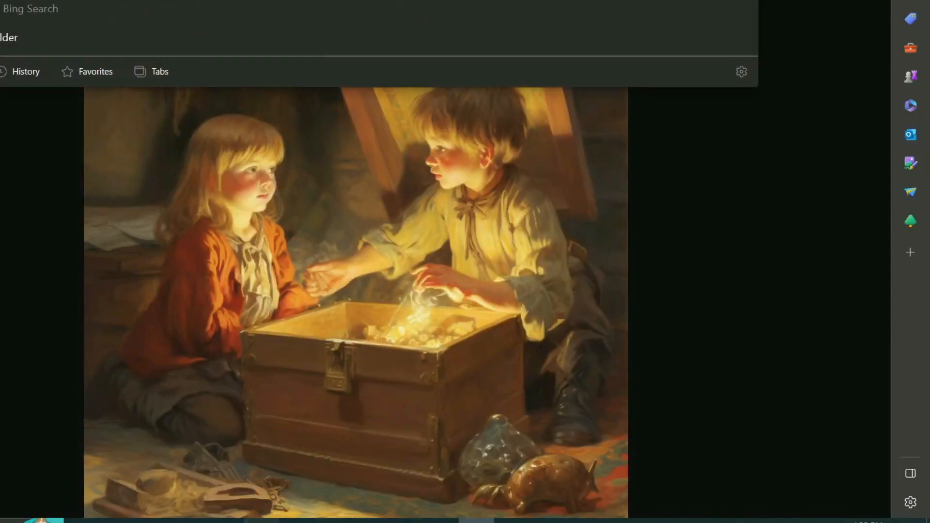
# - Return to Discord and start an /imagine prompt with the copied attic image link as its reference
pyautogui.click(264, 521)
pyautogui.click(286, 485)
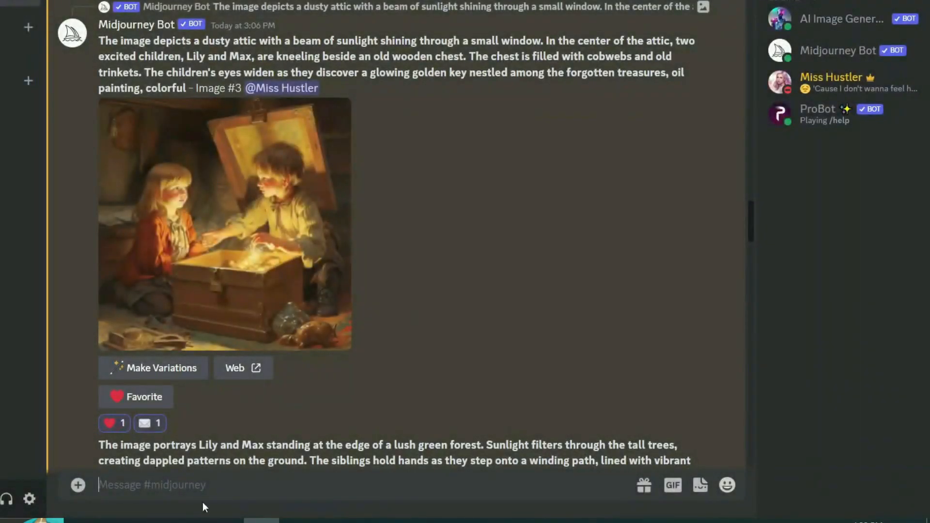
pyautogui.write('/ima')
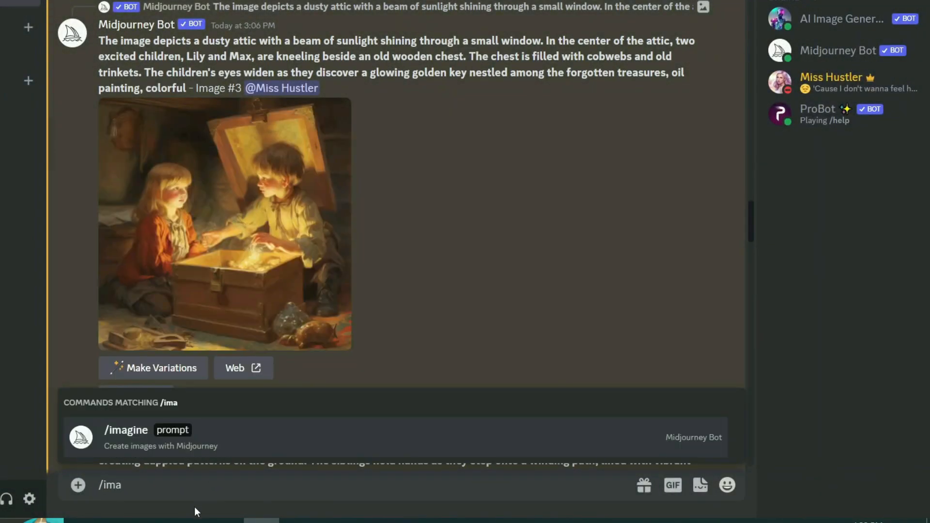
pyautogui.press('Tab')
pyautogui.hotkey('ctrl', 'v')
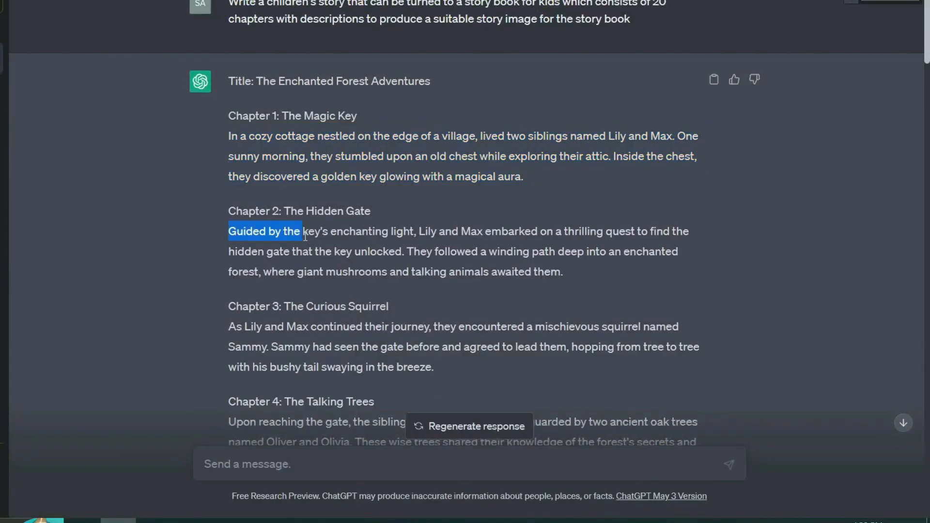
# - Append ChatGPT's Chapter 2 image description of Lily and Max at the forest edge to the prompt and generate the images
pyautogui.moveTo(282, 231); pyautogui.dragTo(548, 277)
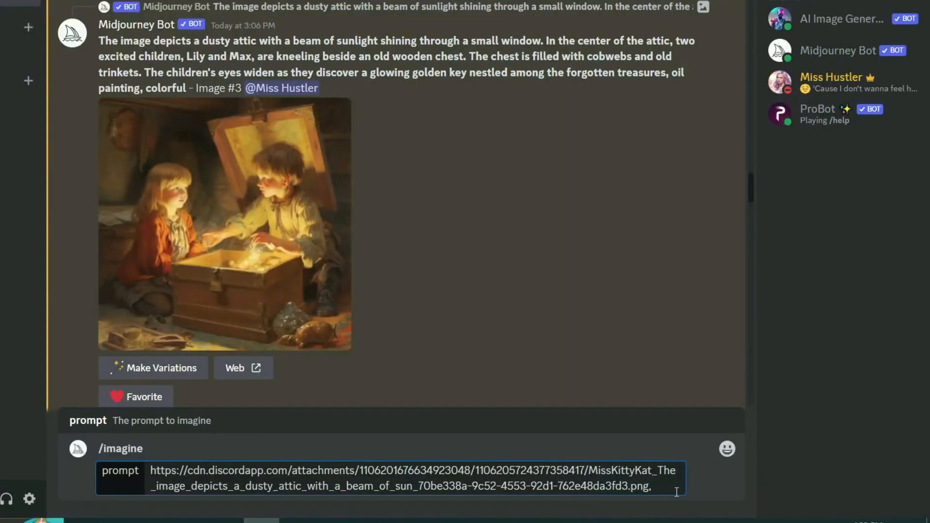
pyautogui.write('The image portrays Lily and Max standing at the edge of a lush green forest. Sunlight filters through the tall trees, creating dappled patterns on the ground. The siblings hold hands as they step onto a winding path, lined with vibrant flowers and curious woodland creatures. In the distance, a mystical gate with intricate designs beckons them forward')
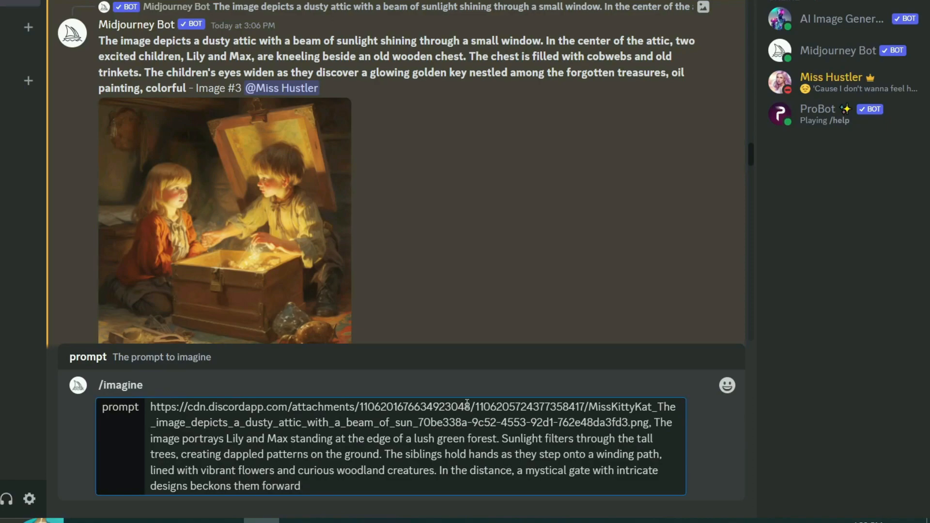
pyautogui.press('Return')
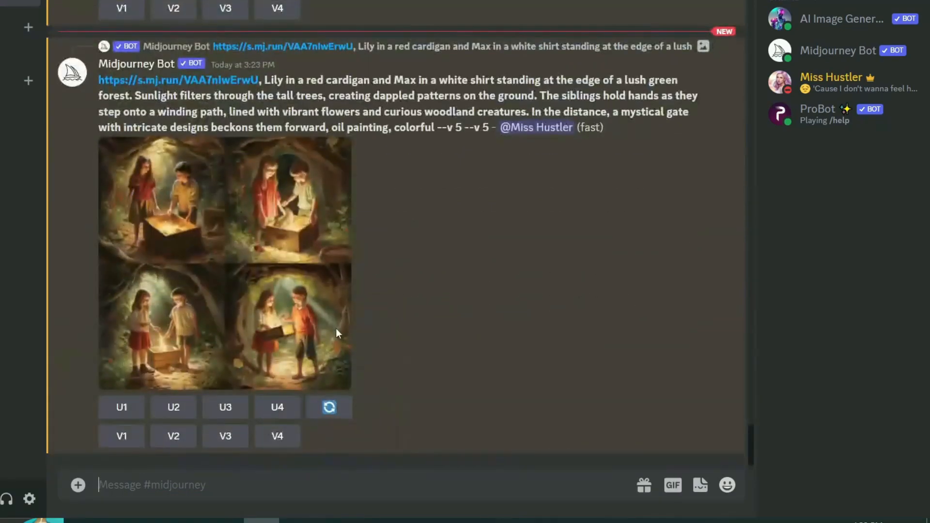
# - Compare the generated forest image grids of the two children enlarged in Discord
pyautogui.click(312, 197)
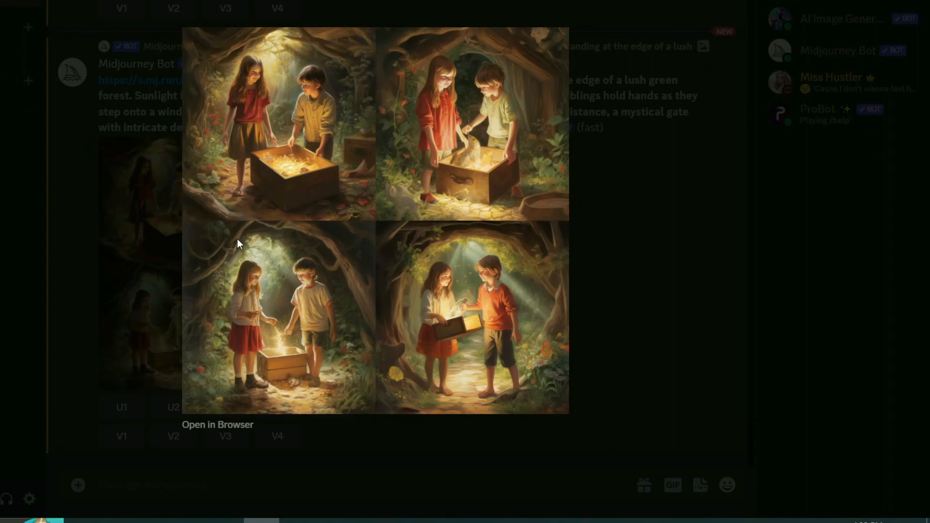
pyautogui.click(633, 257)
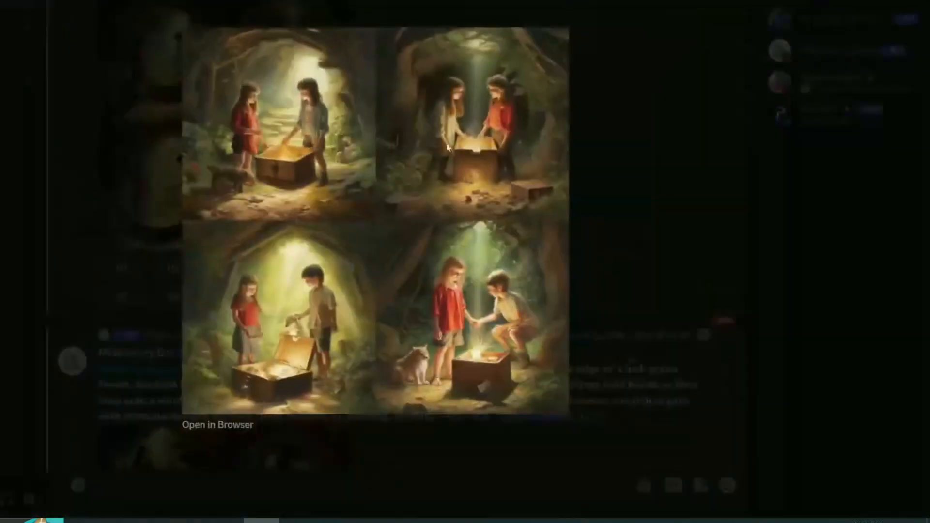
pyautogui.click(604, 191)
pyautogui.scroll(-3, 518, 181)
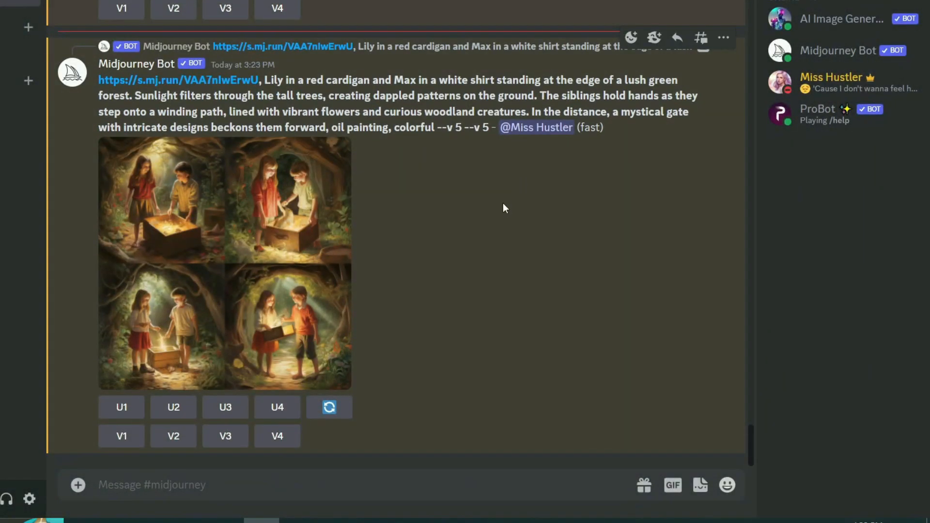
pyautogui.click(296, 246)
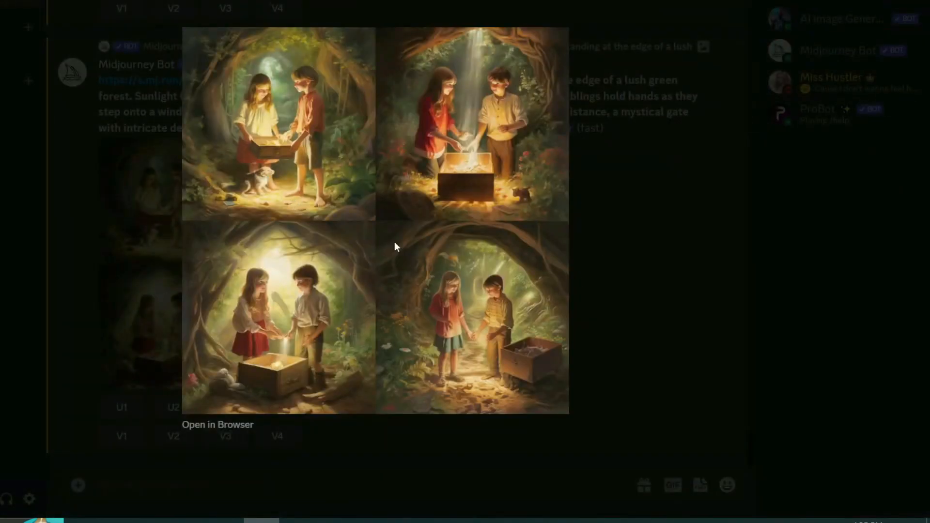
pyautogui.click(611, 213)
pyautogui.click(281, 223)
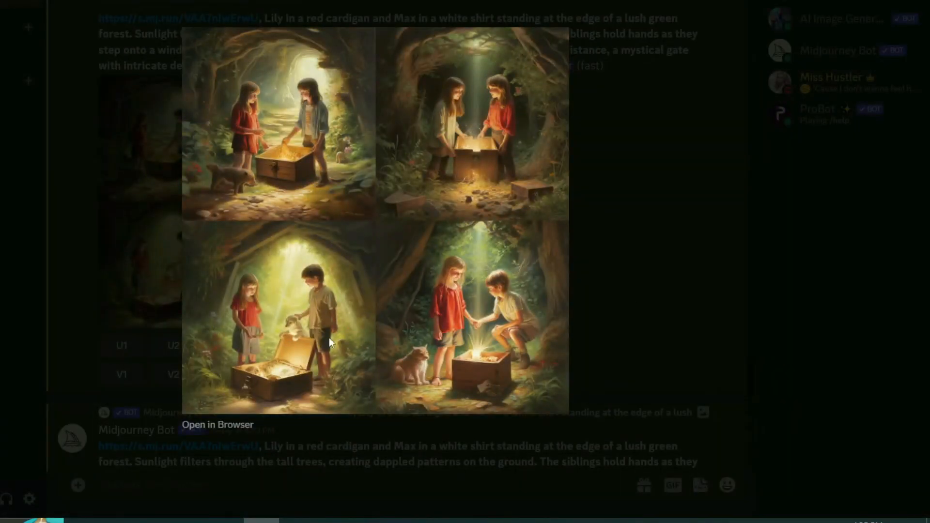
# - Upscale the third image, showing the children with a puppy on the open chest, and save the enlarged result to the computer
pyautogui.press('Escape')
pyautogui.click(225, 344)
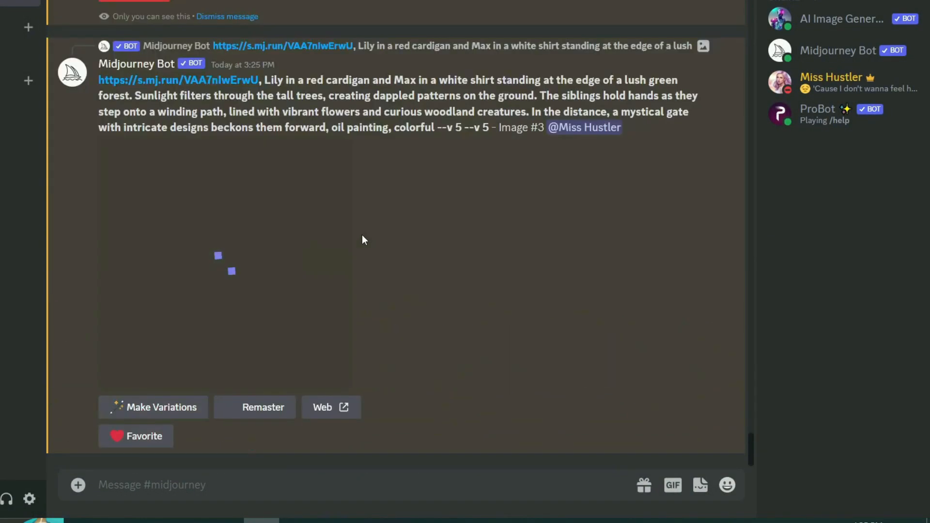
pyautogui.click(334, 237)
pyautogui.rightClick(339, 175)
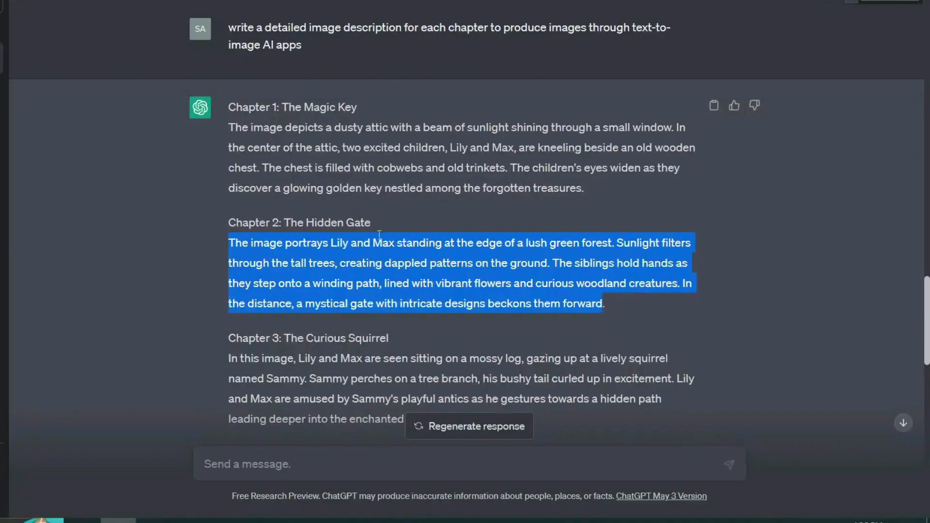
# - Copy the Chapter 2 story text, The Hidden Gate, from the ChatGPT story
pyautogui.scroll(20, 375, 222)
pyautogui.moveTo(226, 158); pyautogui.dragTo(556, 204)
pyautogui.hotkey('ctrl', 'c')
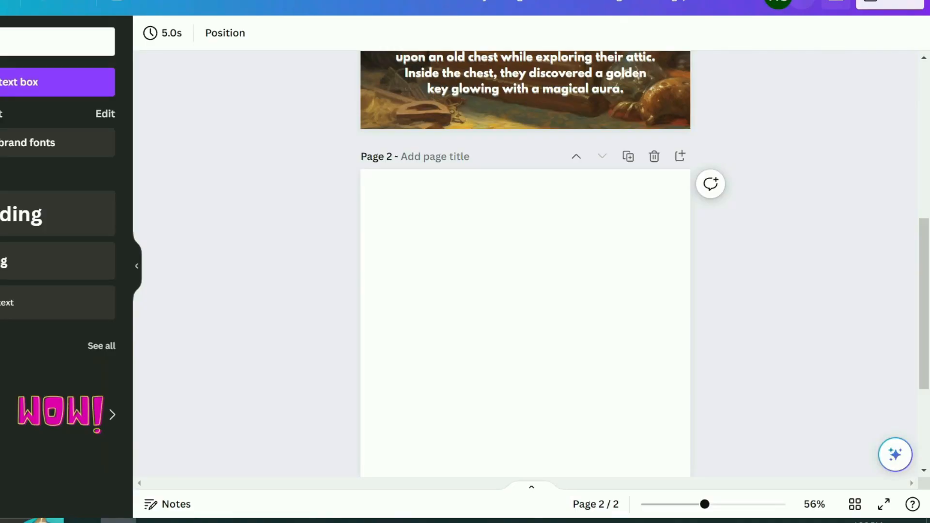
# - Upload the saved forest image to the Canva design and fill page 2 with it as the background
pyautogui.click(0, 232)
pyautogui.click(4, 79)
pyautogui.click(7, 68)
pyautogui.click(257, 249)
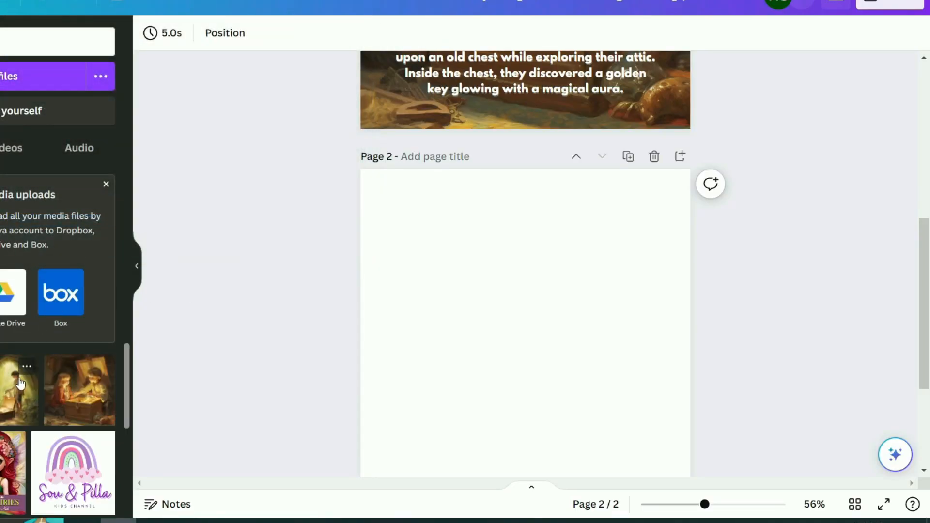
pyautogui.moveTo(19, 390); pyautogui.dragTo(373, 223)
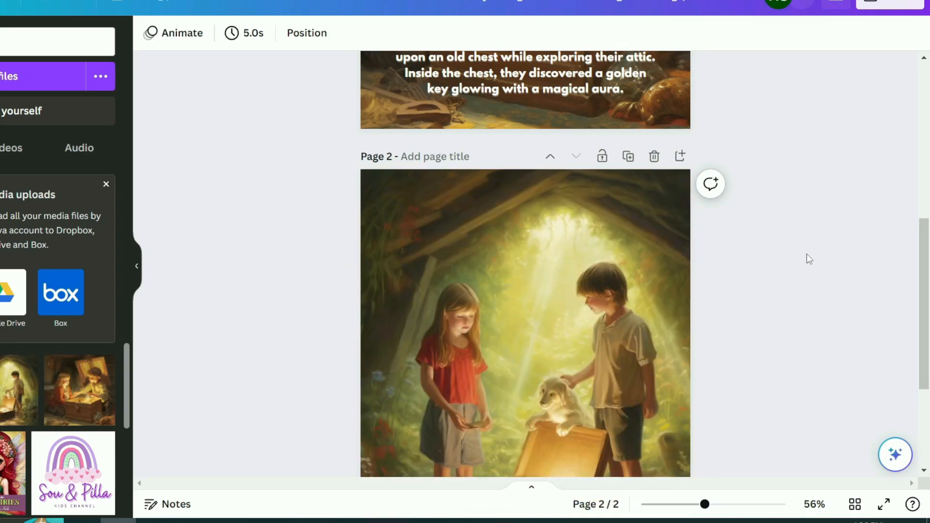
# - Shift the crop position of page 2's forest background image slightly sideways to reframe both children and the chest
pyautogui.scroll(-4, 637, 239)
pyautogui.scroll(2, 637, 297)
pyautogui.doubleClick(611, 293)
pyautogui.moveTo(608, 288); pyautogui.dragTo(590, 281)
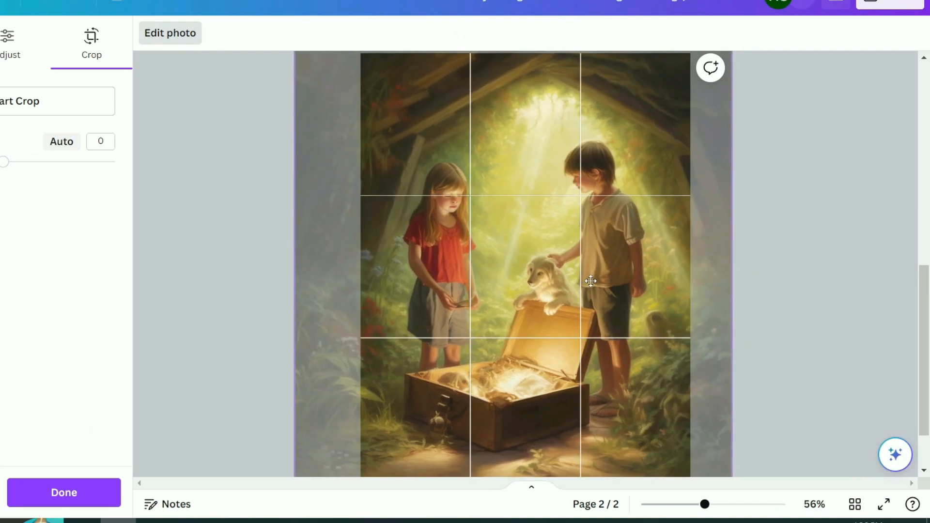
pyautogui.click(818, 260)
pyautogui.click(818, 260)
pyautogui.scroll(-2, 818, 261)
pyautogui.scroll(2, 818, 261)
pyautogui.scroll(1, 605, 257)
pyautogui.scroll(-1, 581, 249)
pyautogui.click(576, 248)
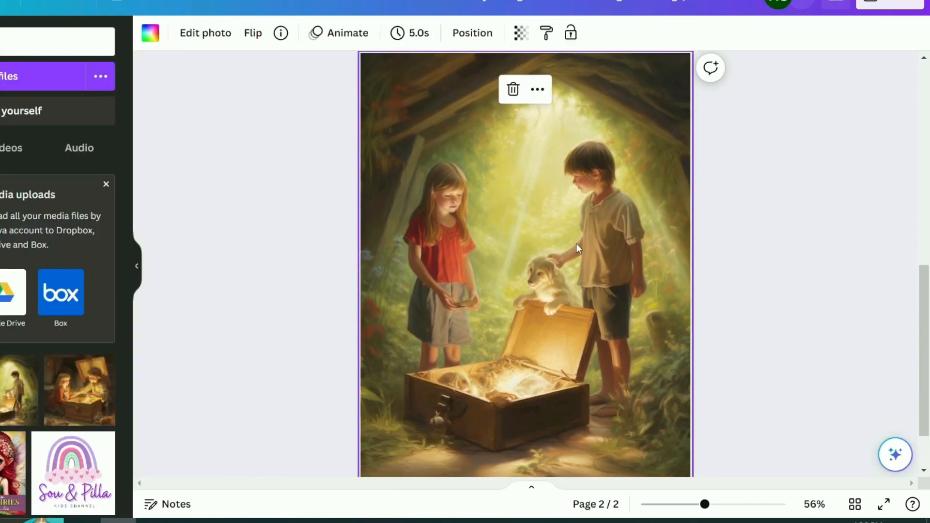
# - Nudge the crop of page 2's forest background a little further sideways and apply the new framing
pyautogui.doubleClick(577, 248)
pyautogui.moveTo(576, 248); pyautogui.dragTo(580, 248)
pyautogui.click(817, 278)
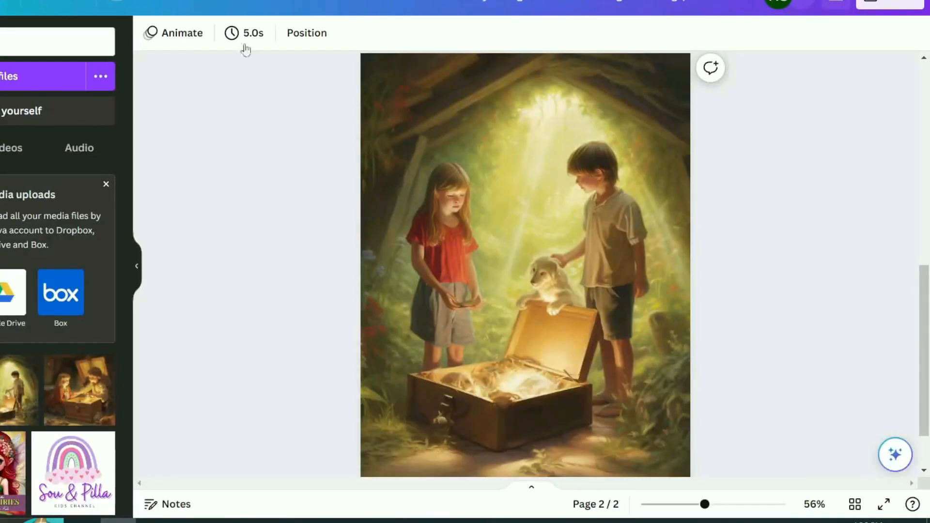
# - Duplicate page 1's story text box and place the copy over the lower part of page 2's forest image
pyautogui.scroll(6, 504, 199)
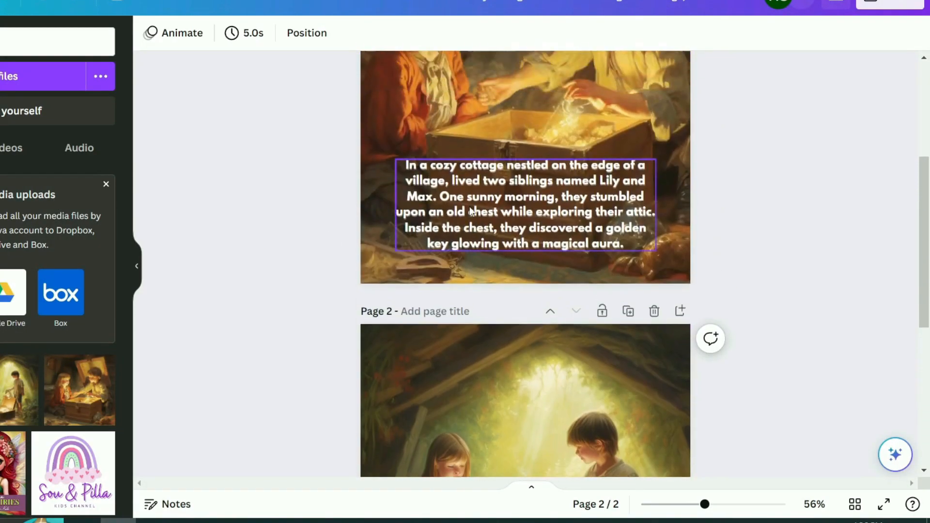
pyautogui.click(572, 254)
pyautogui.hotkey('ctrl', 'd')
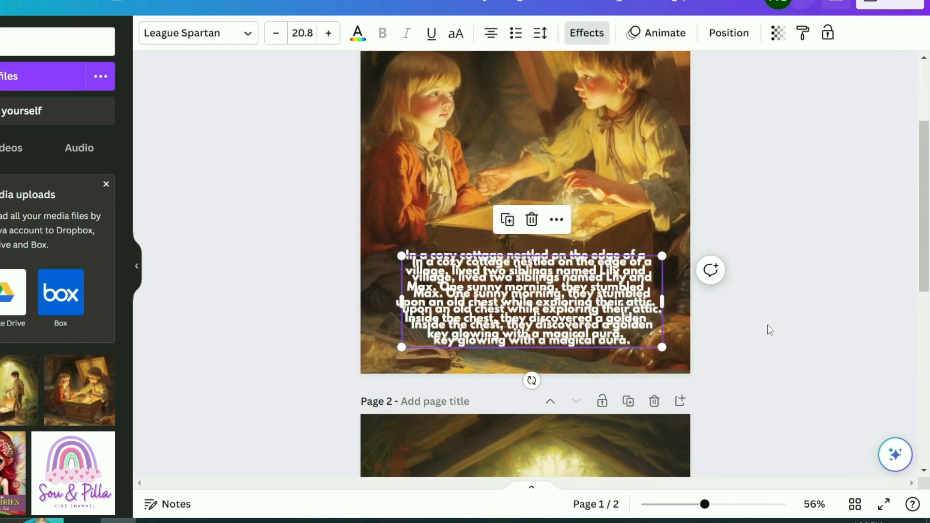
pyautogui.scroll(-4, 616, 168)
pyautogui.moveTo(607, 138); pyautogui.dragTo(569, 375)
# - Replace the duplicated text on page 2 with the copied Chapter 2 story text and shift the text box slightly upward
pyautogui.doubleClick(569, 376)
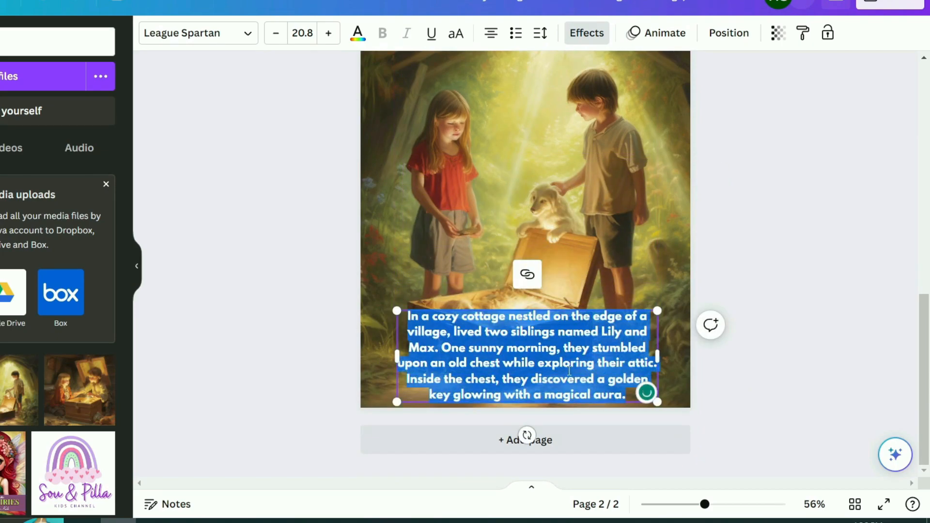
pyautogui.hotkey('ctrl', 'v')
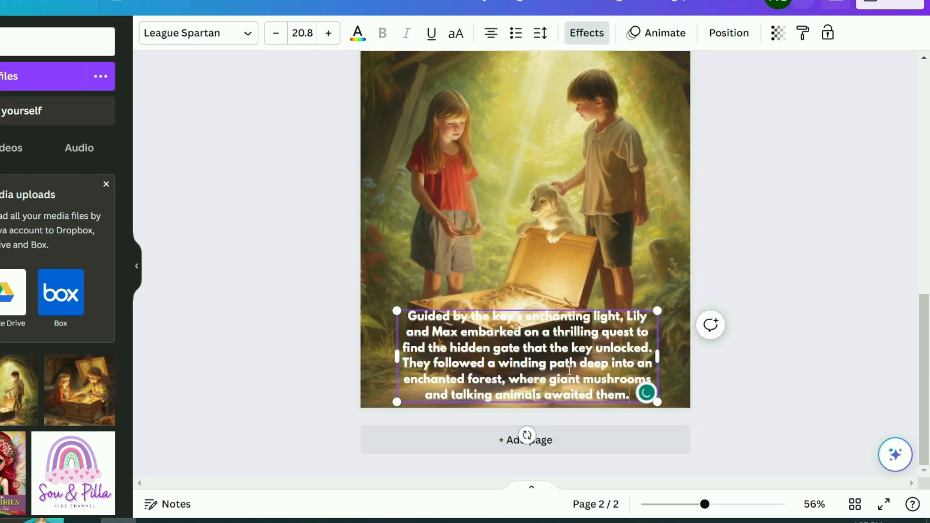
pyautogui.click(766, 346)
pyautogui.click(602, 364)
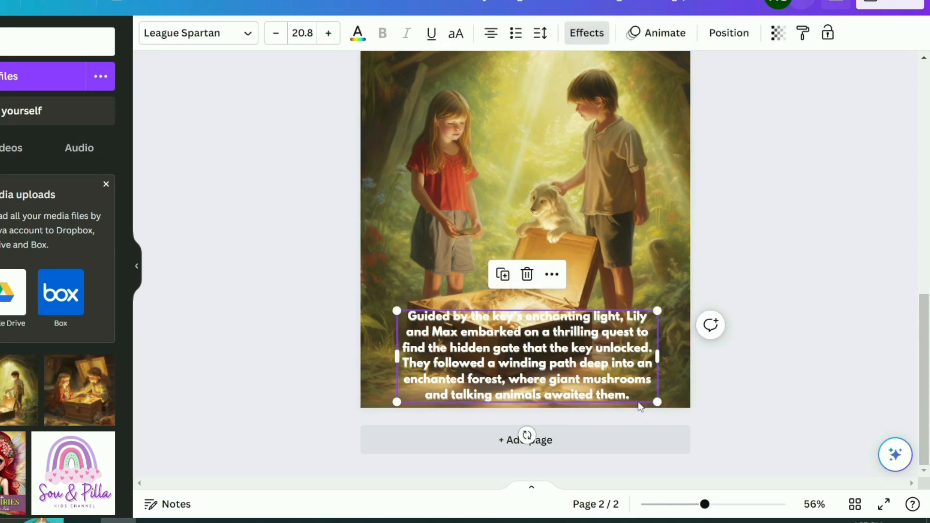
pyautogui.moveTo(637, 401); pyautogui.dragTo(634, 393)
pyautogui.click(826, 330)
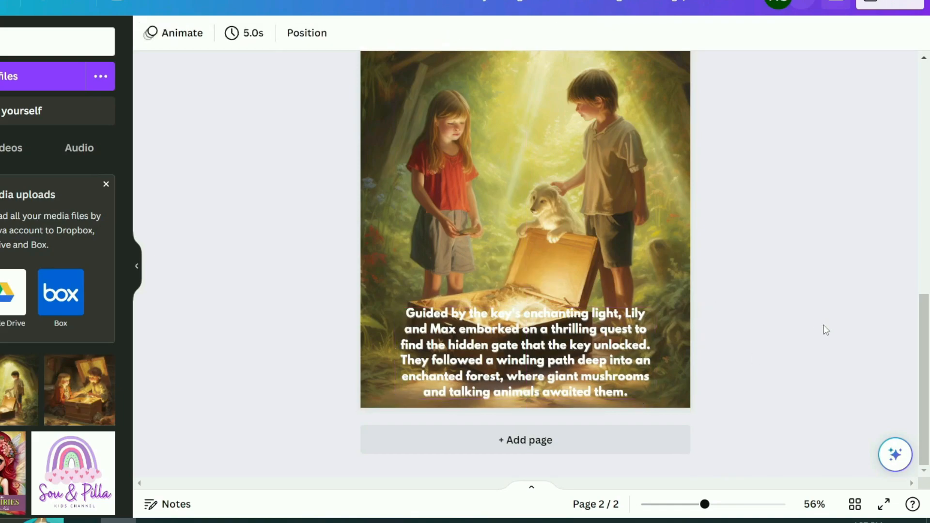
# - Review both illustrated story pages in the Canva design and look back over the generated Midjourney images in Discord
pyautogui.scroll(10, 804, 262)
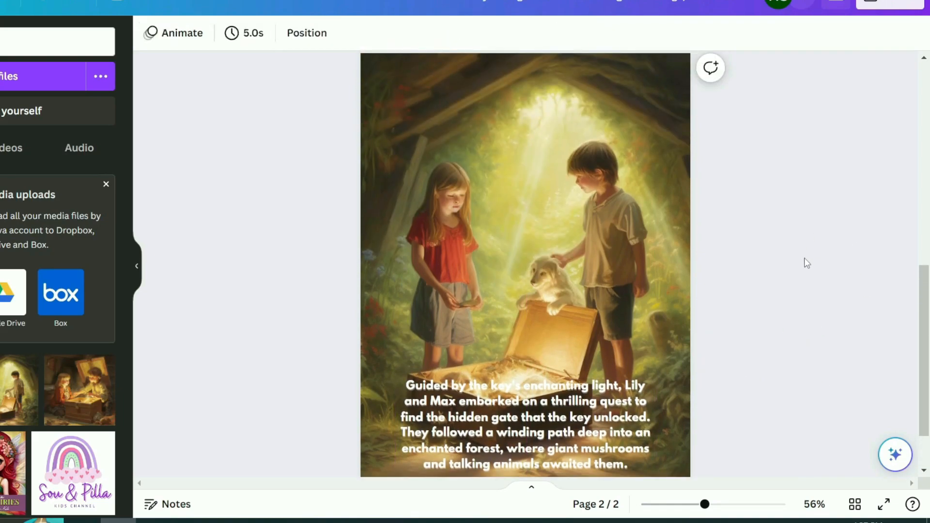
pyautogui.scroll(-10, 804, 259)
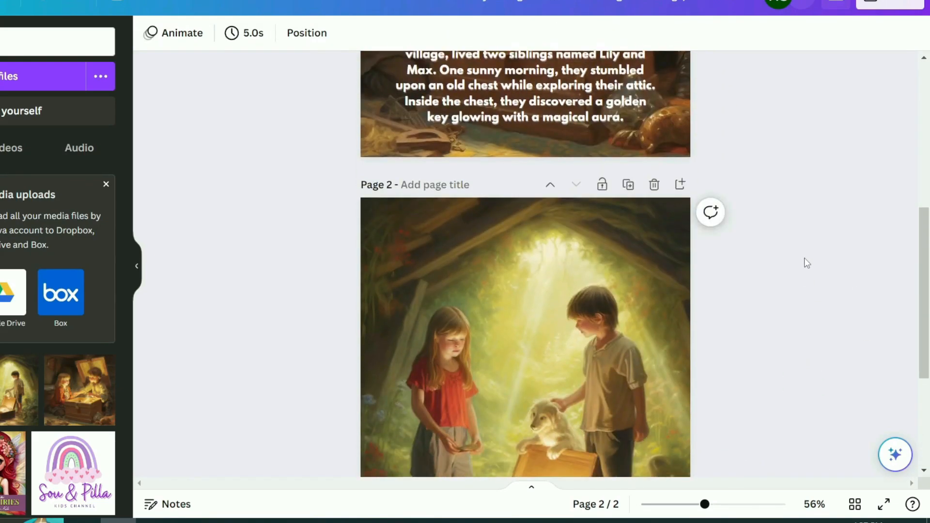
pyautogui.scroll(6, 775, 247)
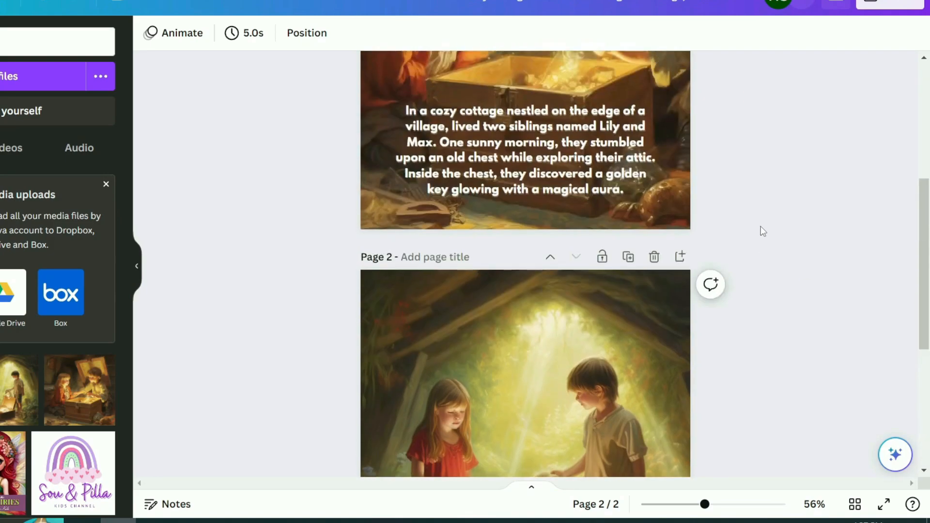
pyautogui.scroll(-6, 760, 231)
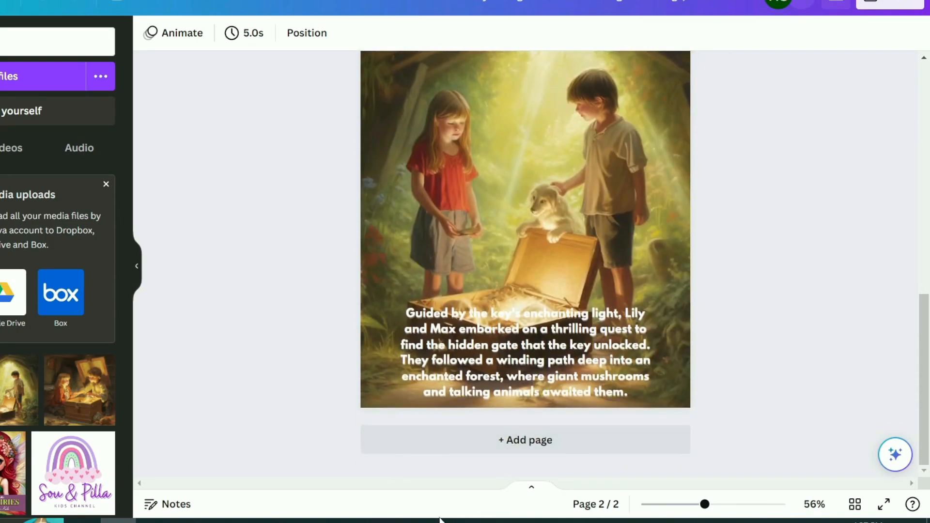
pyautogui.click(261, 521)
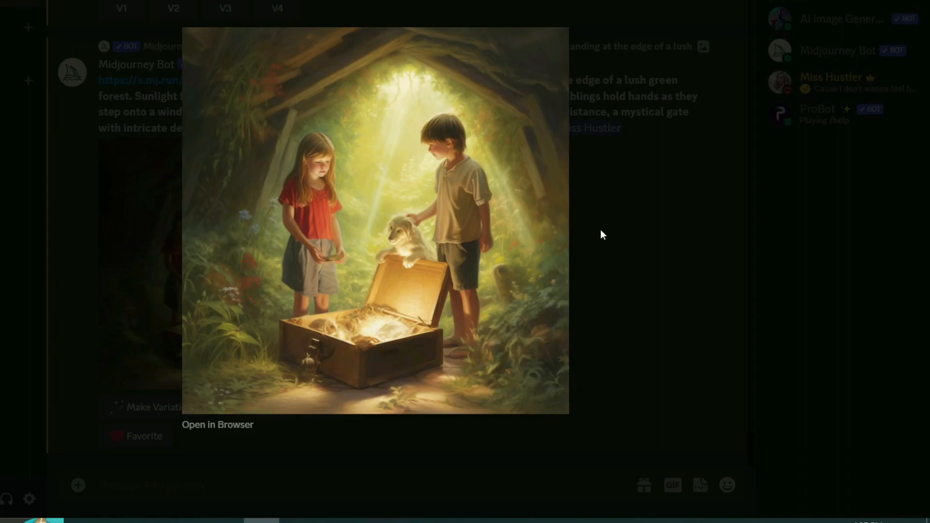
pyautogui.click(600, 235)
pyautogui.scroll(5, 342, 170)
pyautogui.scroll(-3, 343, 170)
pyautogui.scroll(8, 343, 169)
pyautogui.scroll(-15, 342, 170)
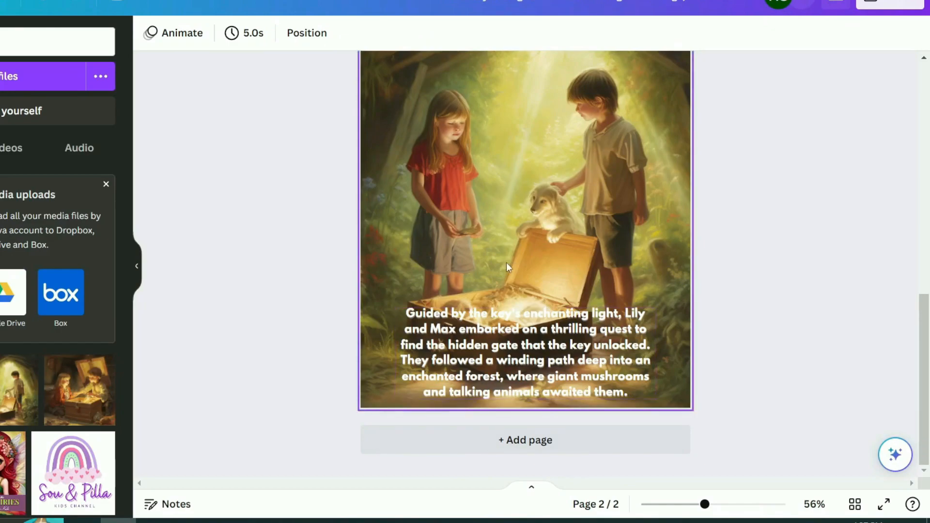
pyautogui.scroll(10, 629, 339)
pyautogui.scroll(-3, 679, 266)
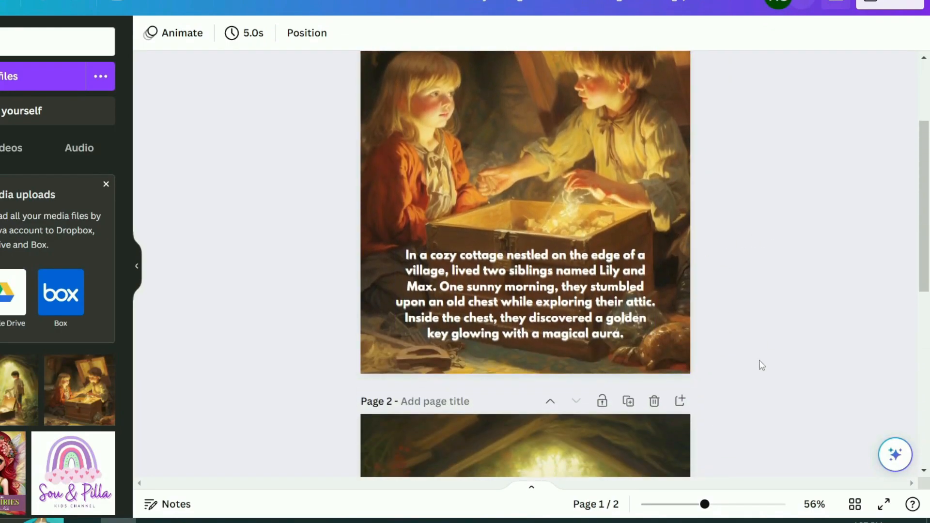